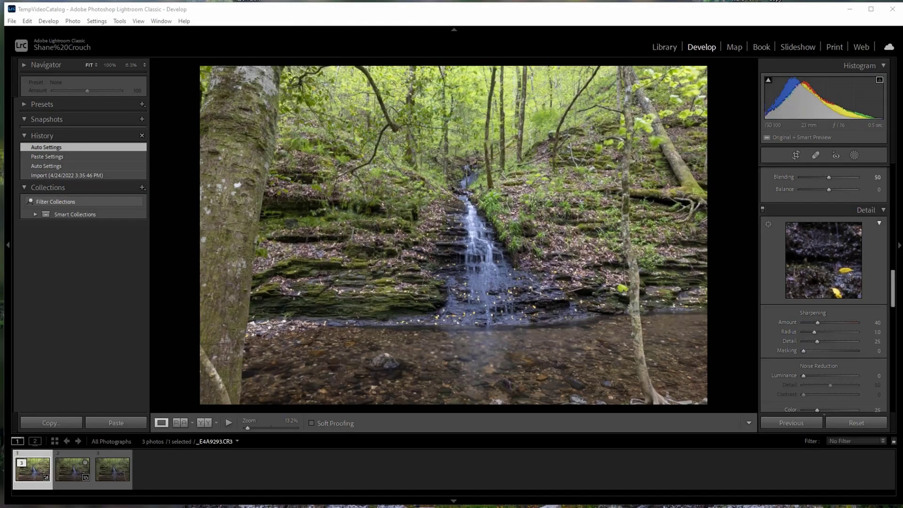
Apply the develop settings of the first waterfall photo to the second and third photos using Paste Settings from Previous
left_click(73, 482)
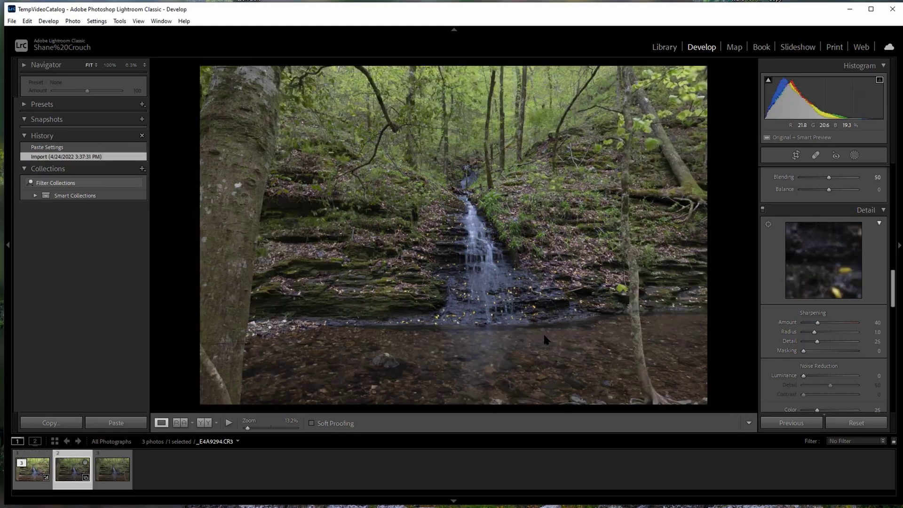
left_click(26, 477)
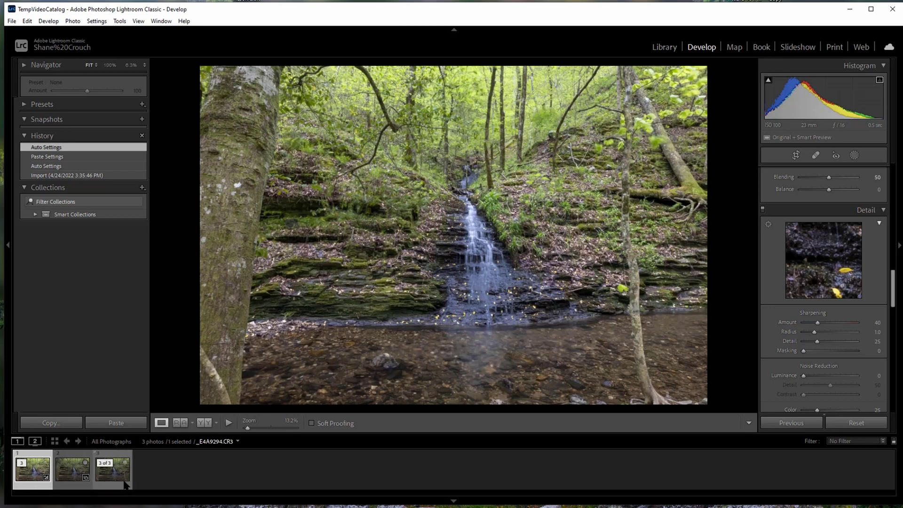
left_click(63, 484)
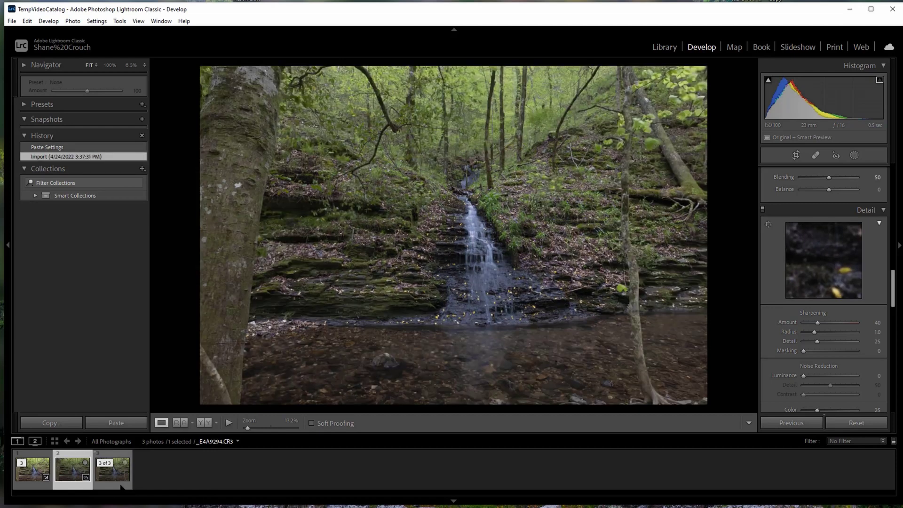
left_click(121, 486, "ctrl")
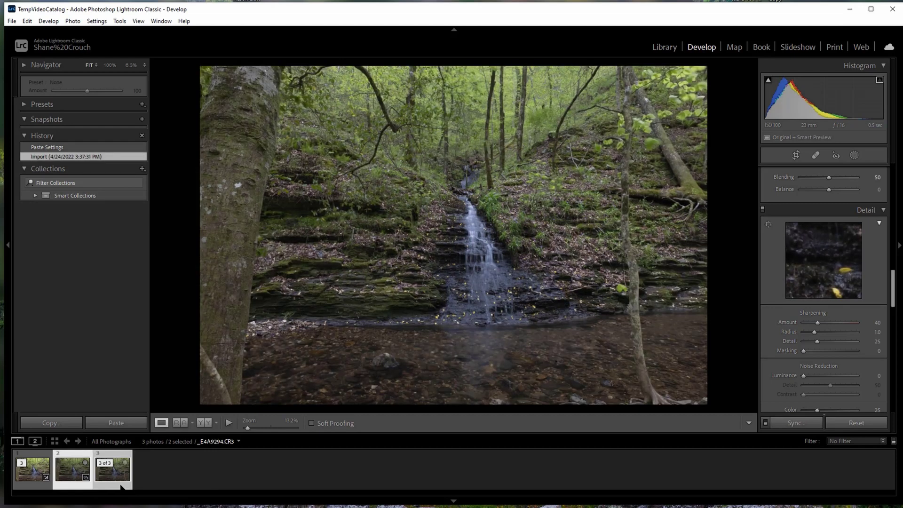
right_click(122, 486)
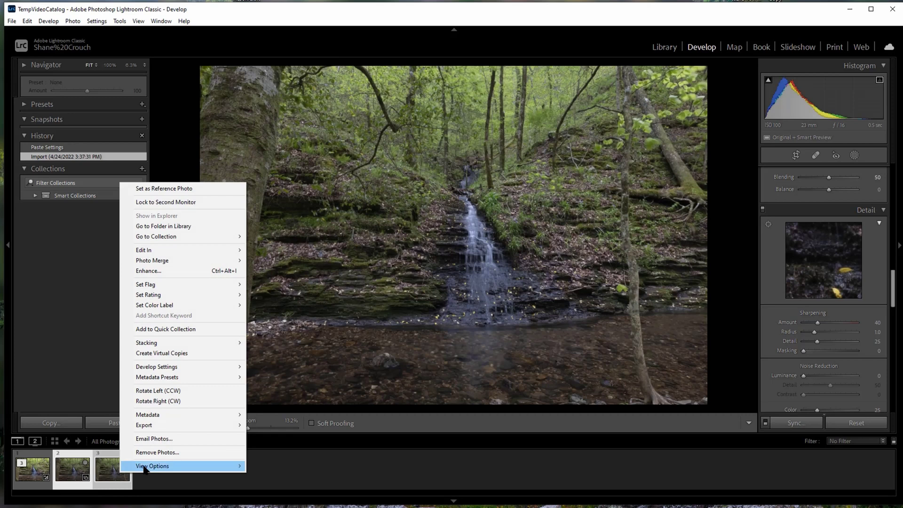
mouse_move(203, 367)
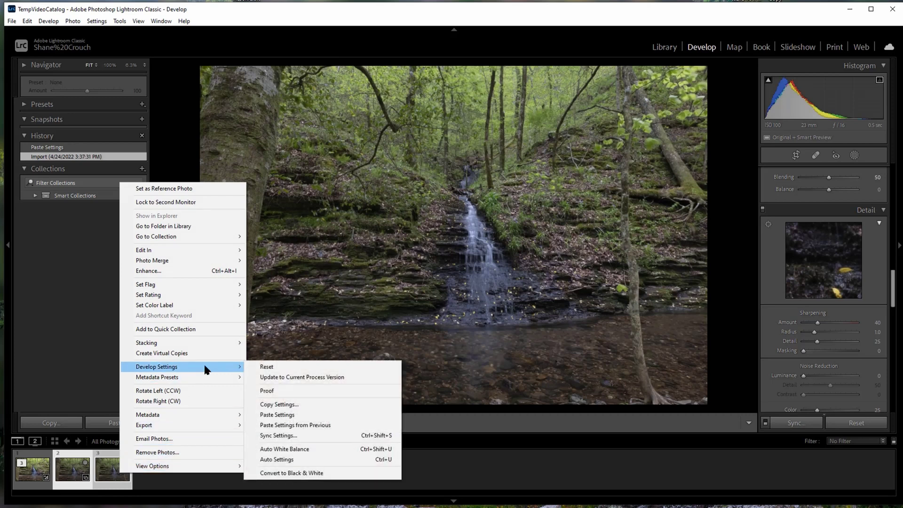
left_click(332, 425)
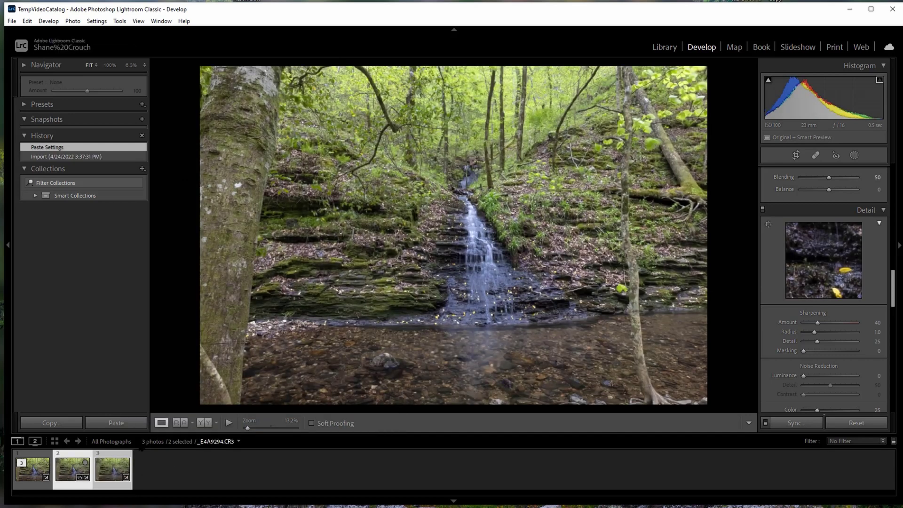
Review the three edited waterfall photos, select all of them, and open them as layers in Photoshop
left_click(32, 479)
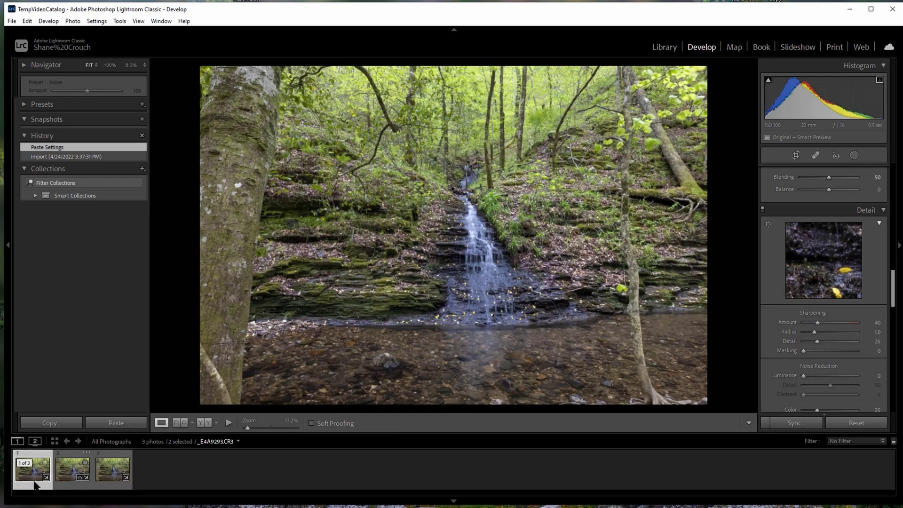
left_click(73, 484)
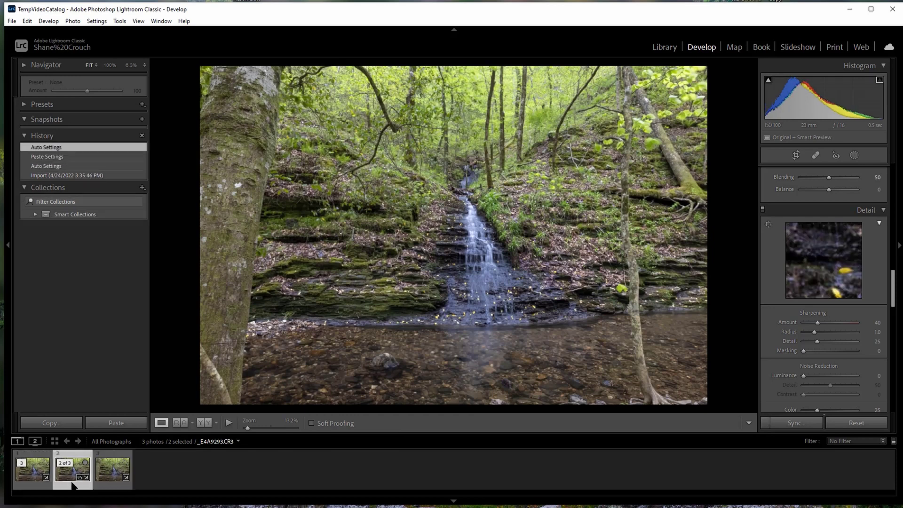
left_click(114, 486)
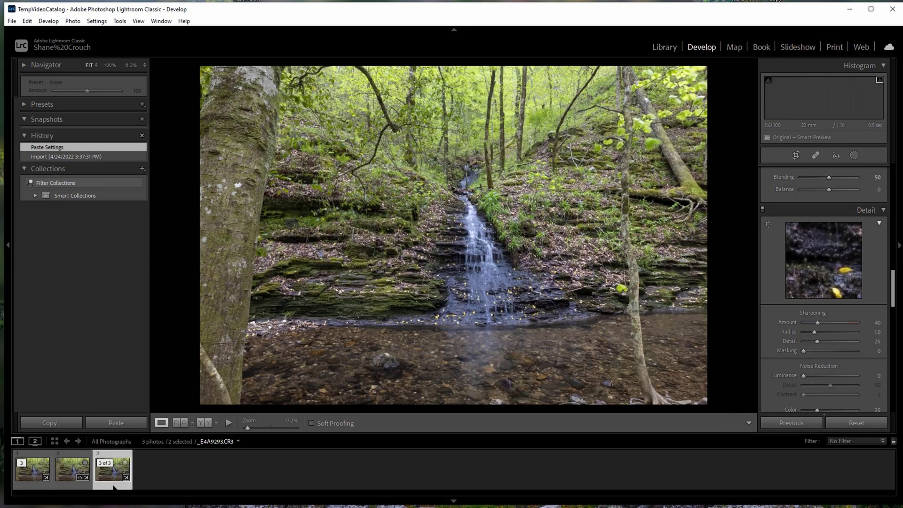
left_click(167, 467)
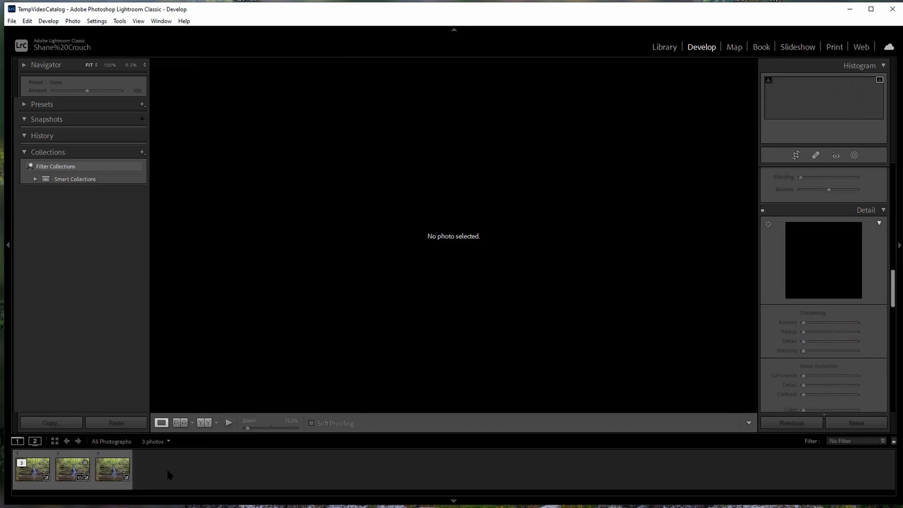
left_click(33, 470)
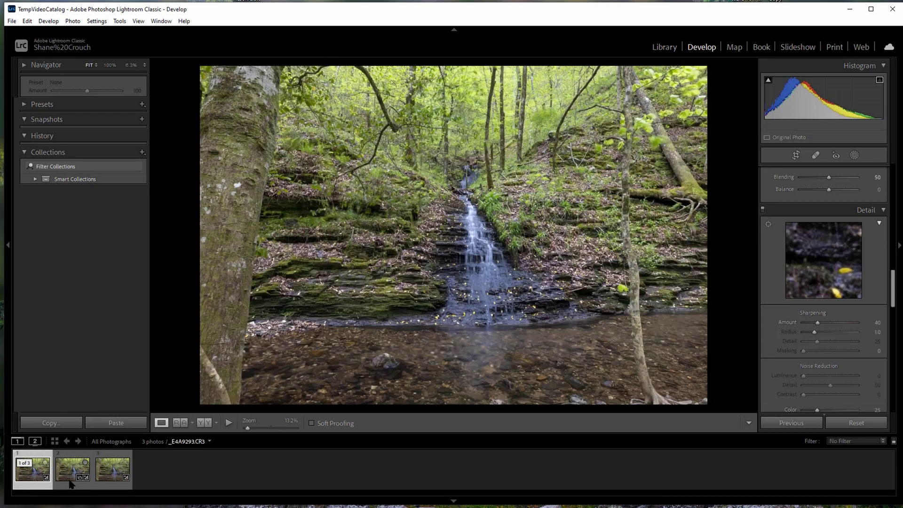
left_click(107, 484, "shift")
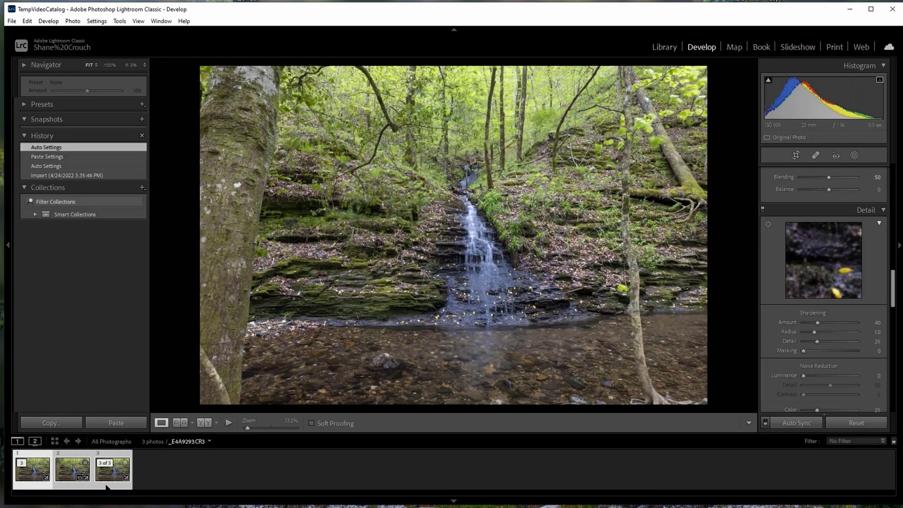
right_click(107, 486)
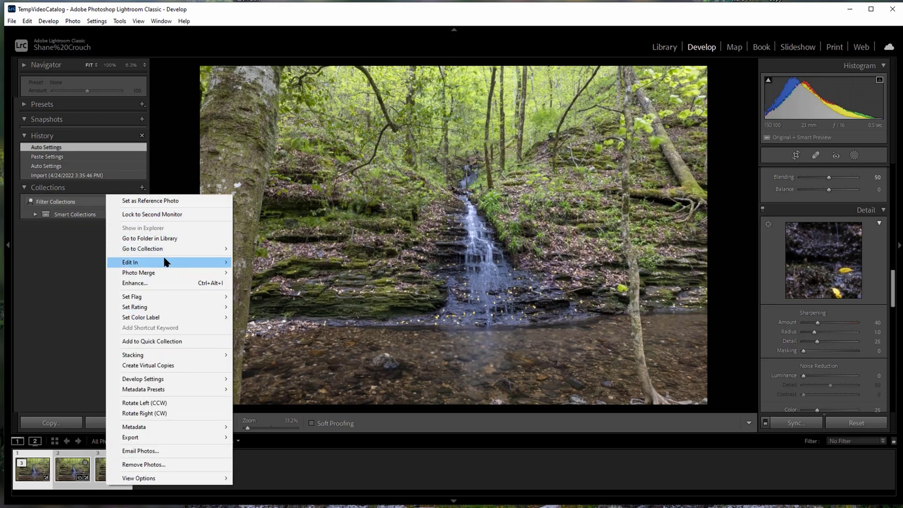
mouse_move(165, 262)
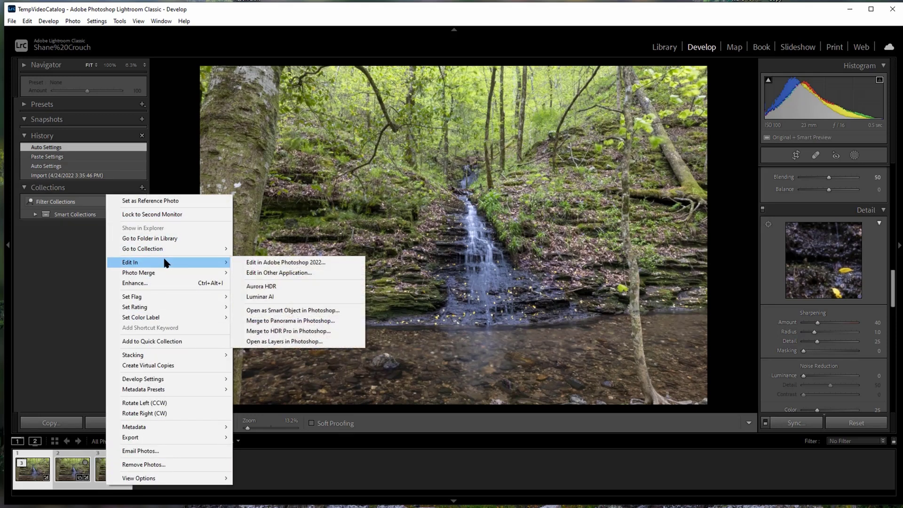
left_click(298, 341)
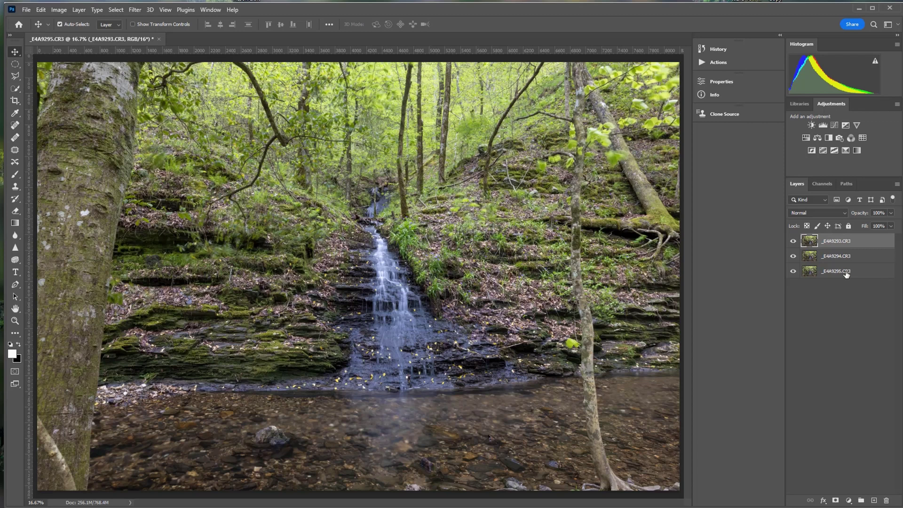
left_click(846, 273, "shift")
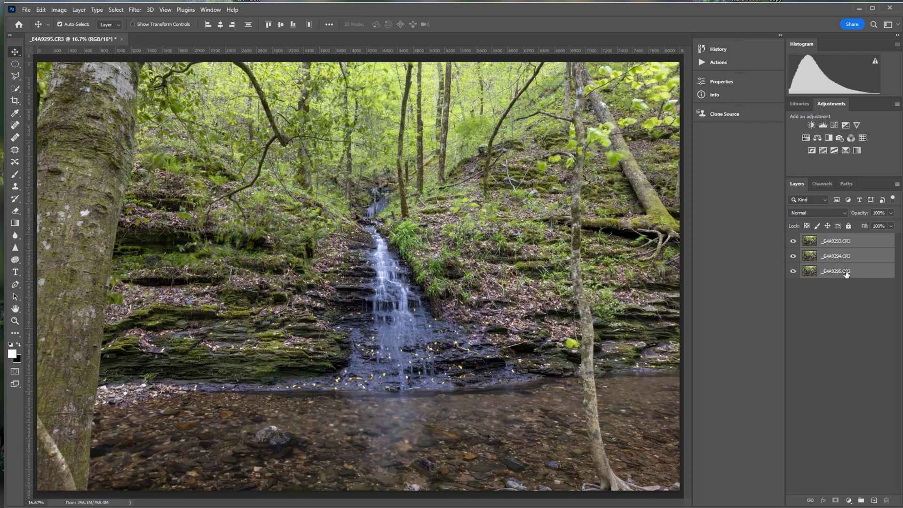
left_click(809, 358)
left_click(854, 242)
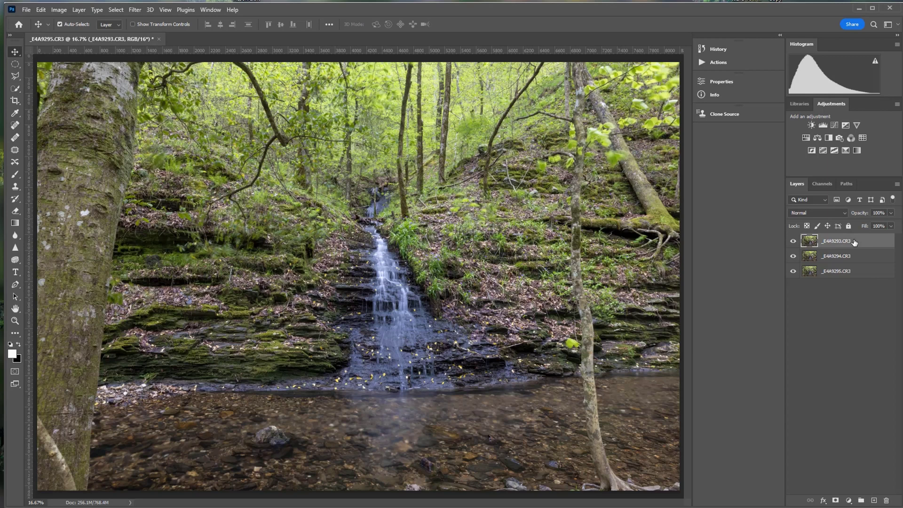
left_click(859, 276, "shift")
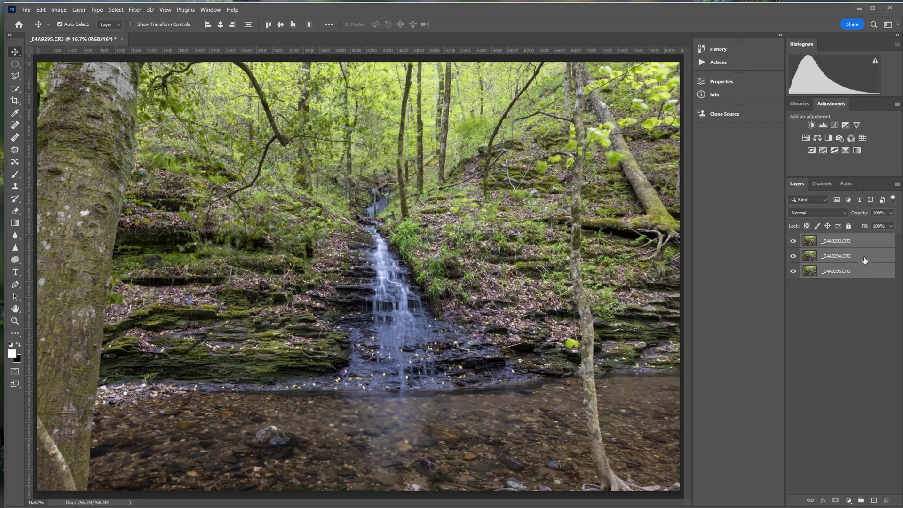
left_click(860, 288)
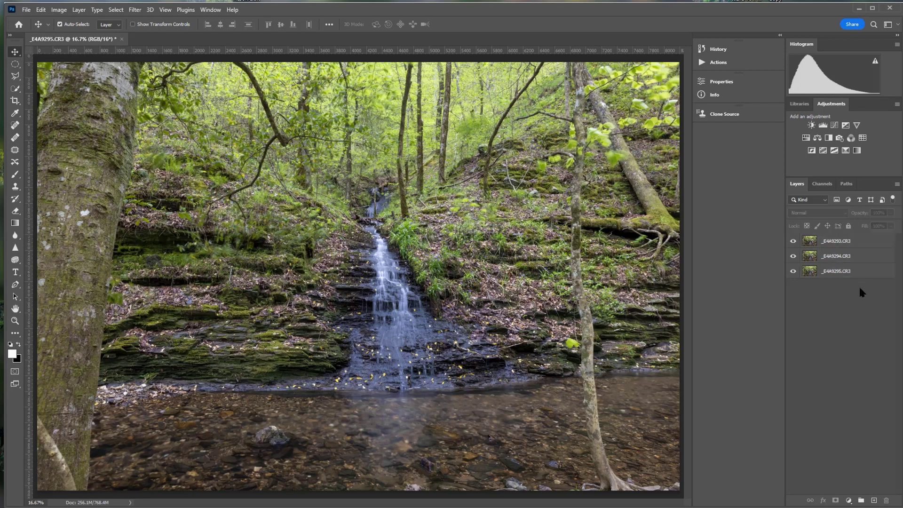
Auto-align all three photo layers using the Auto projection
left_click(864, 242)
left_click(861, 262, "shift")
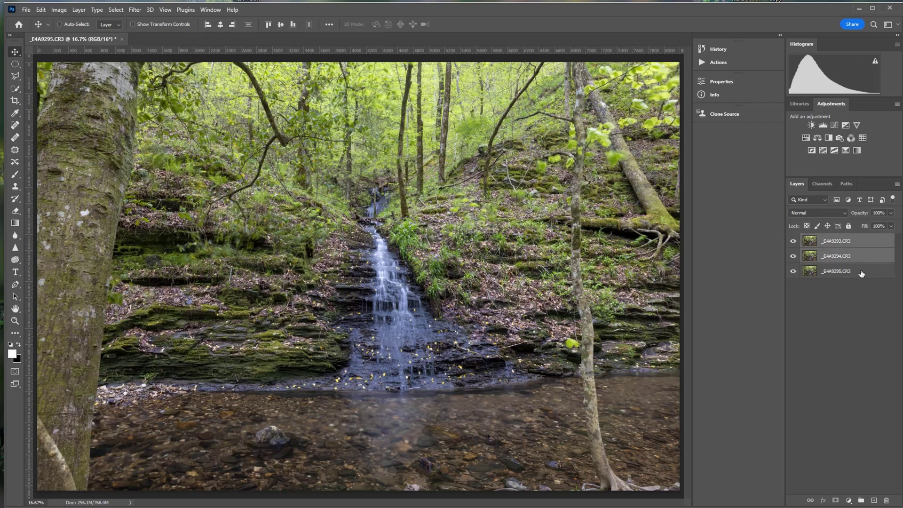
left_click(862, 276, "shift")
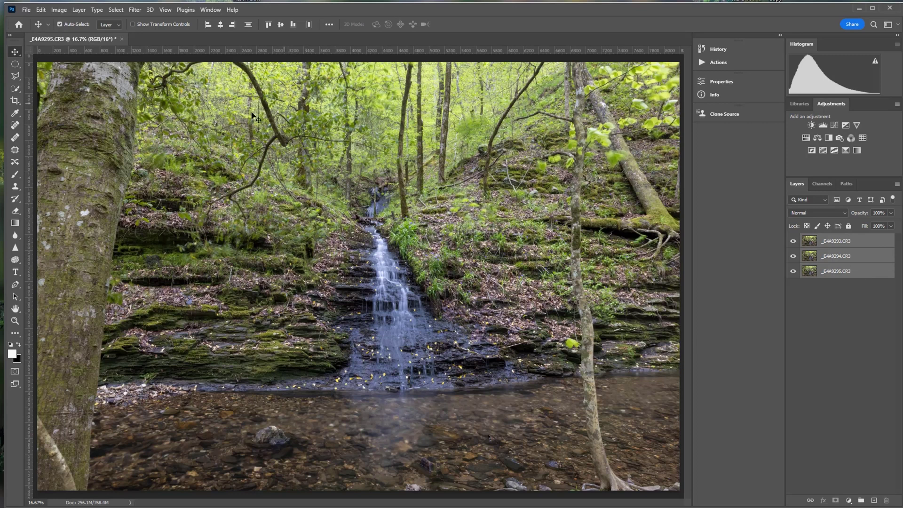
left_click(39, 10)
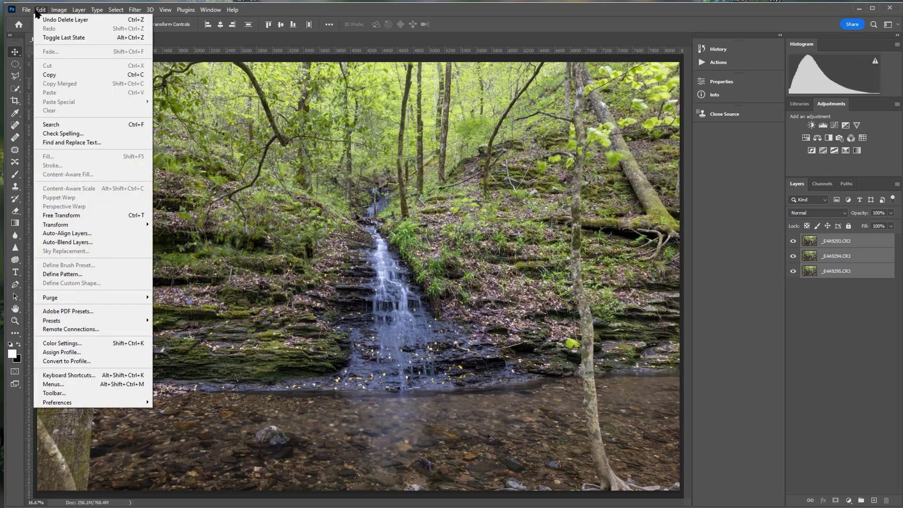
left_click(87, 234)
left_click_drag(448, 16, 343, 118)
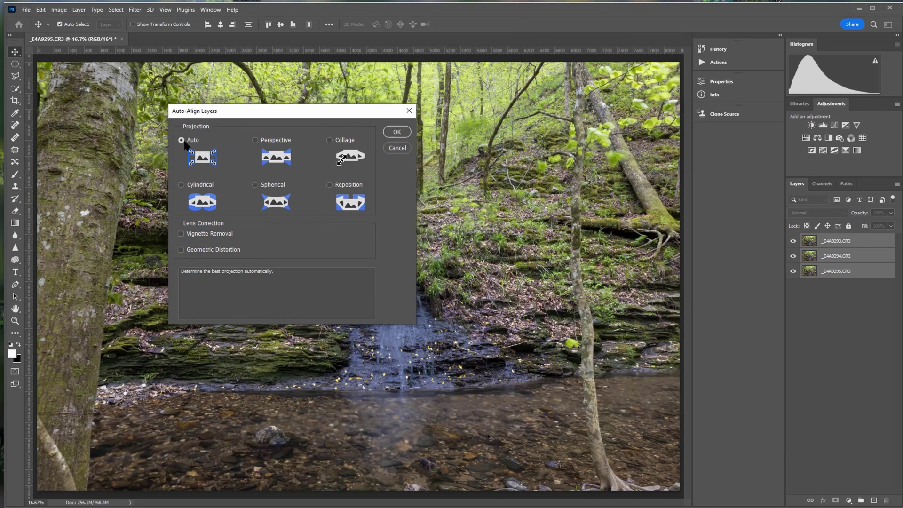
left_click(397, 133)
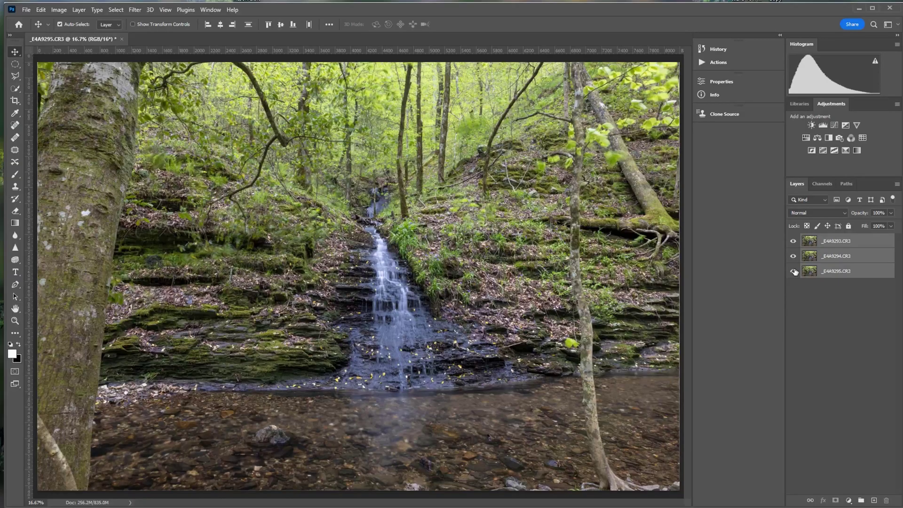
Toggle the lowest layer's visibility to inspect the alignment, and hide _E4A9294.CR3 and _E4A9295.CR3 to view only the top layer
left_click(794, 271)
left_click(794, 270)
left_click(794, 271)
left_click(793, 271)
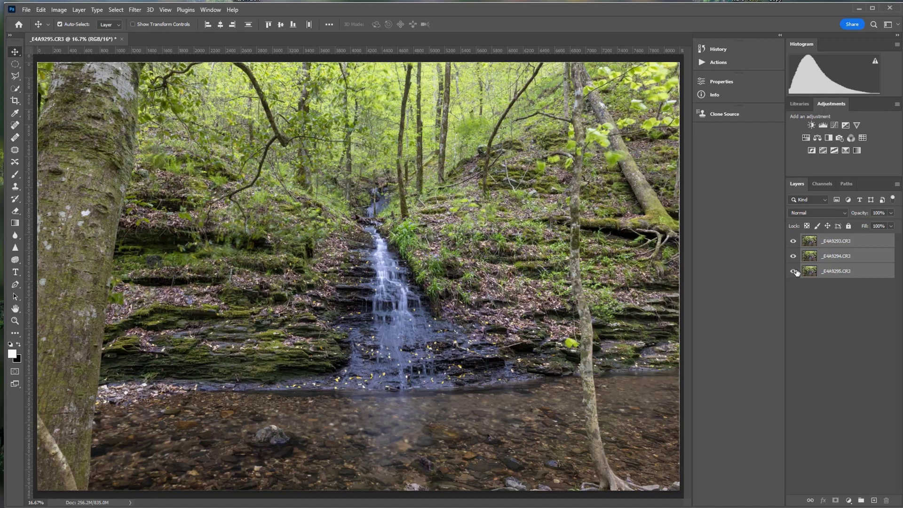
left_click(794, 258)
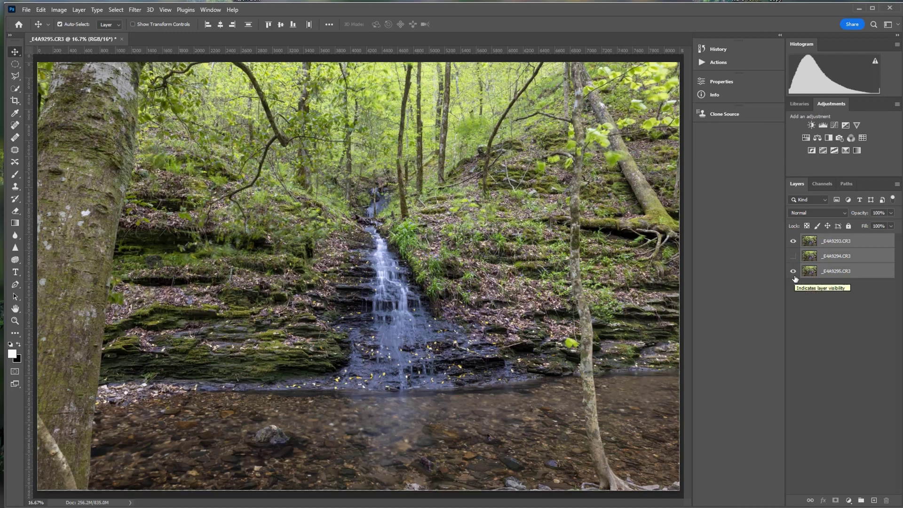
left_click(794, 272)
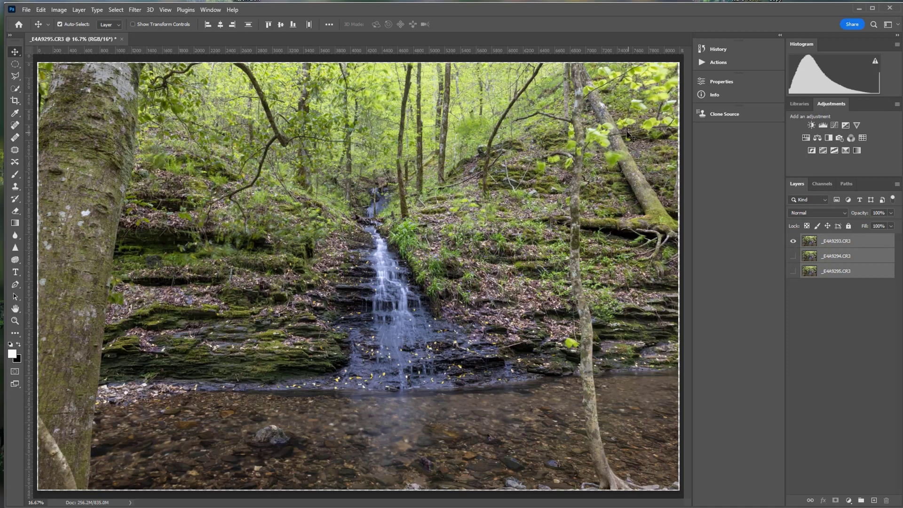
Compare leaf motion blur between the three layers on the hillside and beside the large trunk by toggling their visibility
left_click(15, 321)
left_click_drag(608, 134, 608, 134)
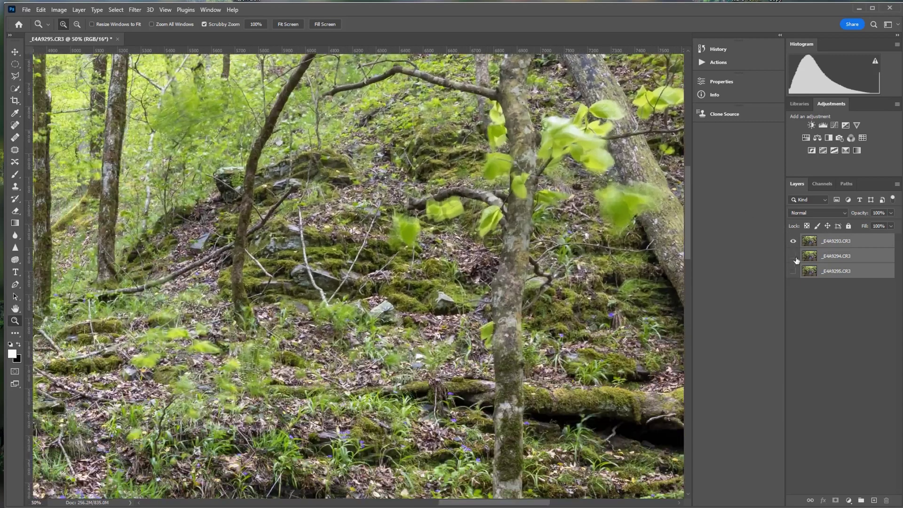
left_click(794, 241)
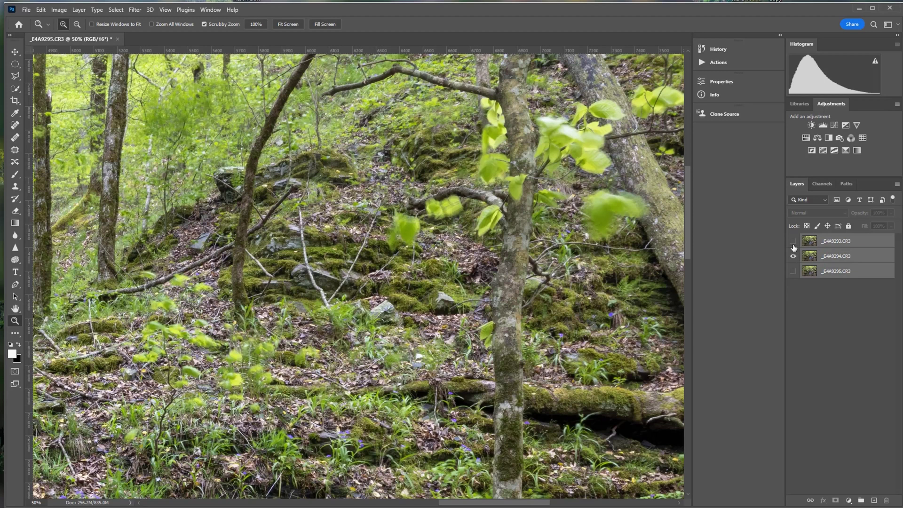
left_click(793, 242)
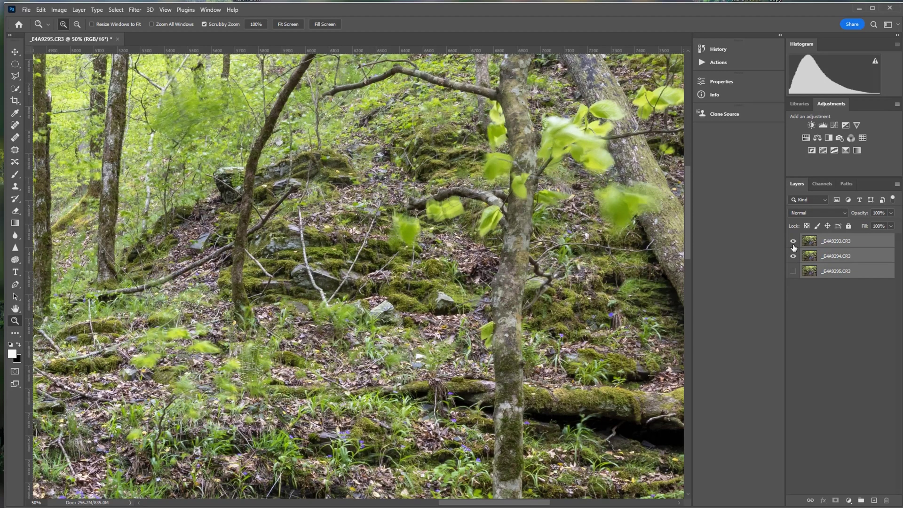
left_click(794, 257)
left_click(794, 271)
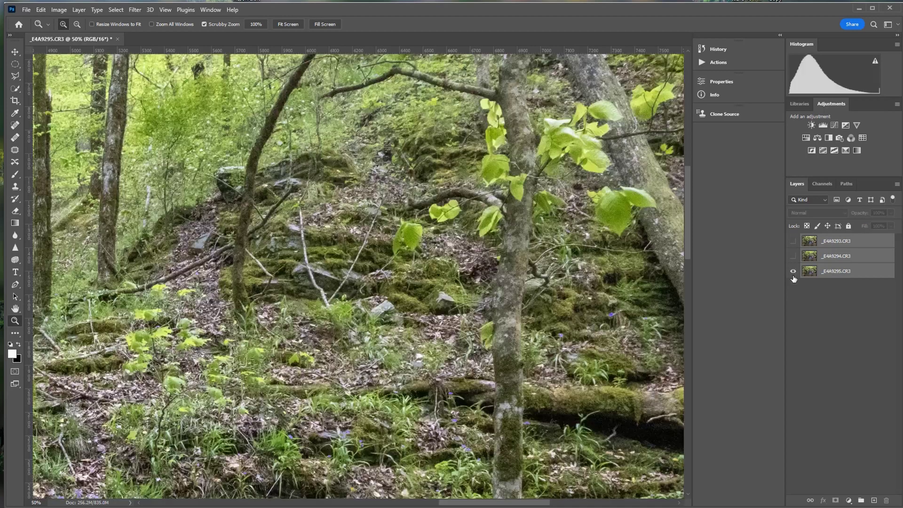
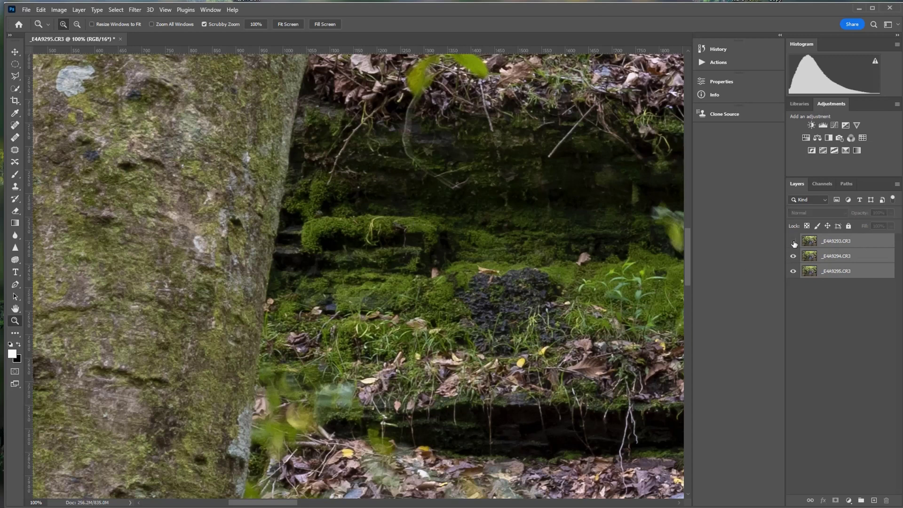
left_click(794, 243)
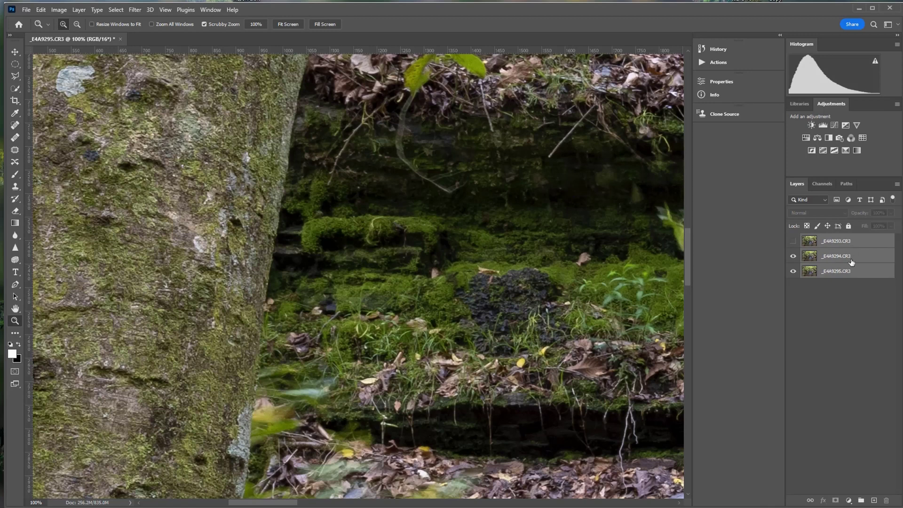
left_click(794, 241)
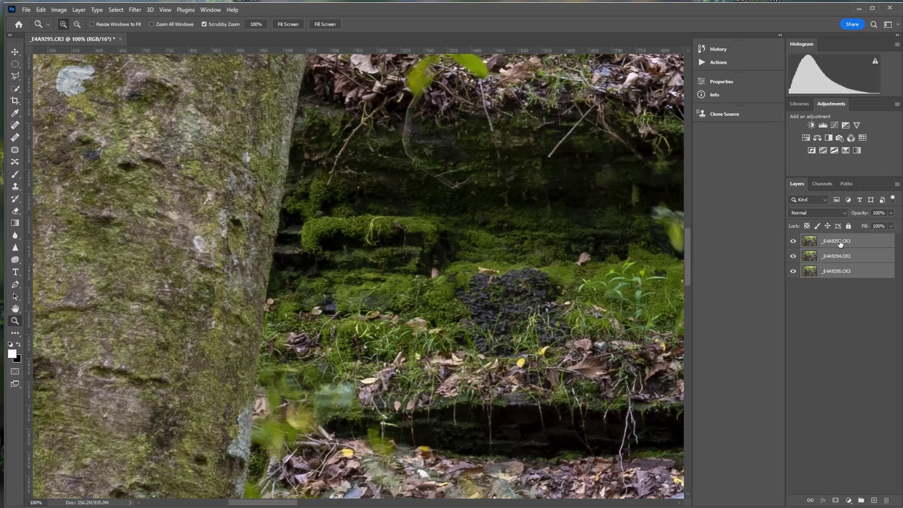
Select _E4A9294.CR3 and compare its leaf blur with _E4A9293.CR3 by toggling the upper layer's visibility
left_click(827, 258)
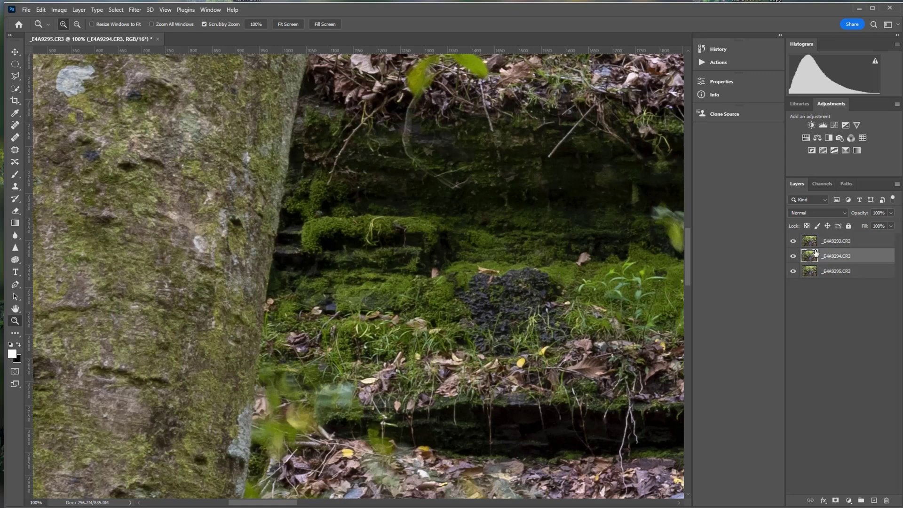
left_click(794, 241)
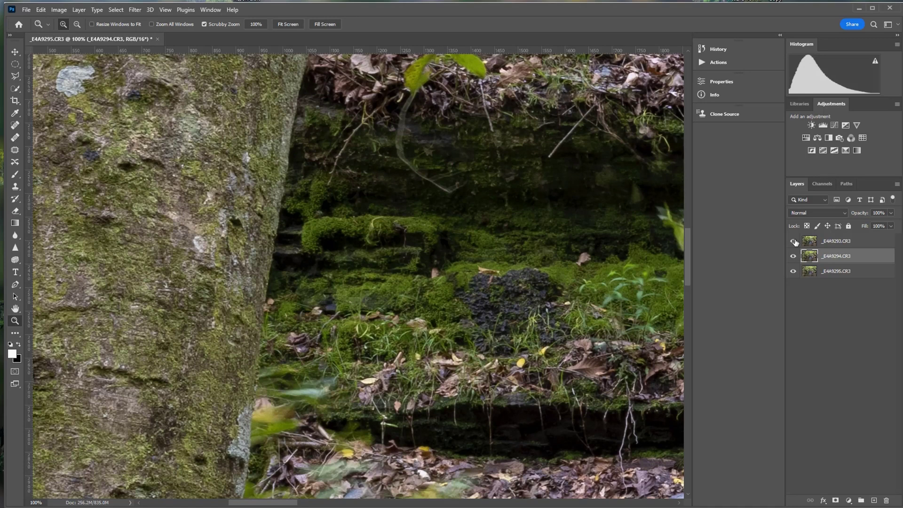
left_click(794, 241)
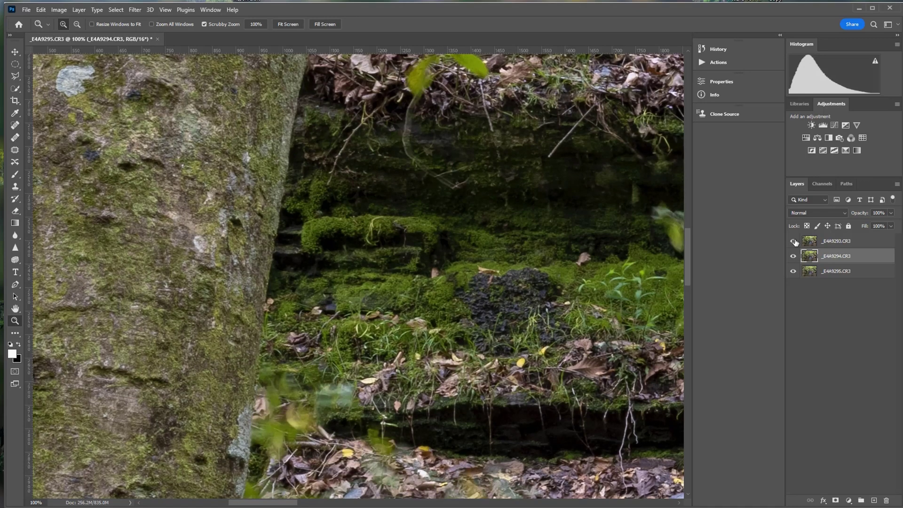
left_click(794, 242)
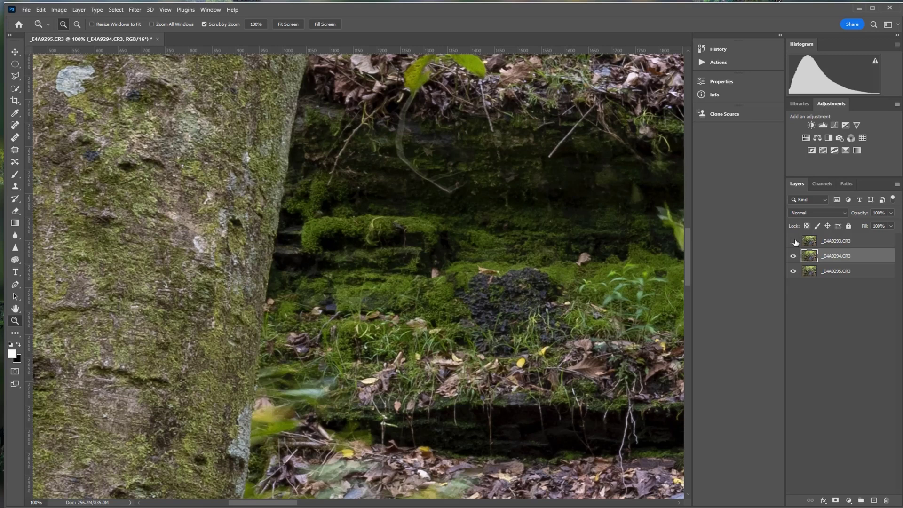
left_click(795, 242)
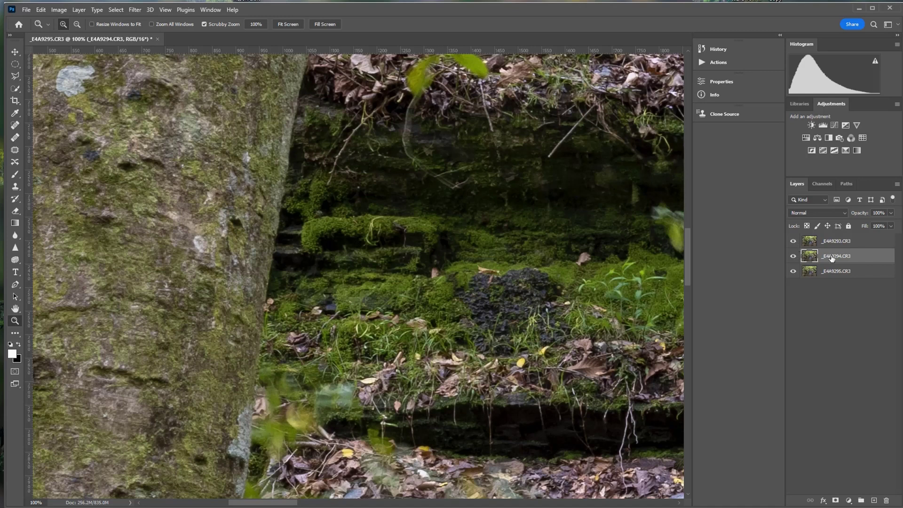
Move _E4A9294.CR3 to the top of the layer stack and hide it with a black layer mask
left_click_drag(832, 258, 828, 238)
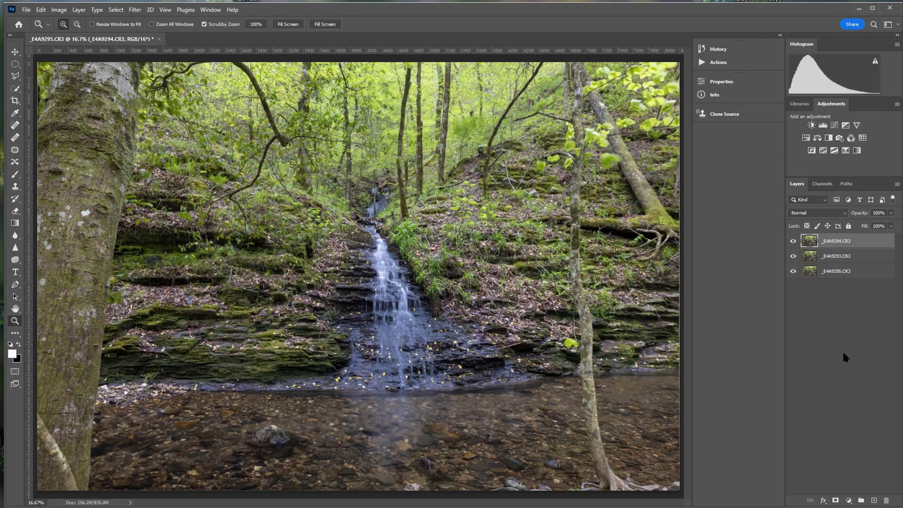
left_click(835, 501)
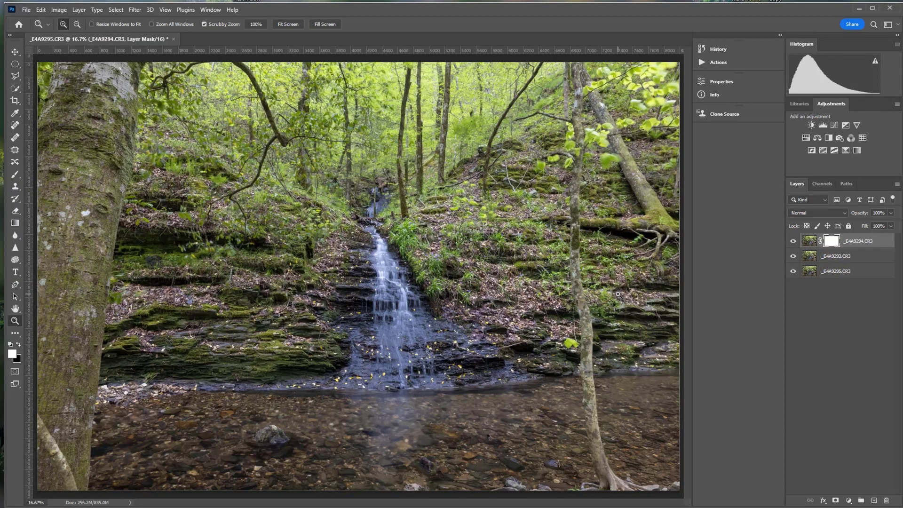
key("ctrl+i")
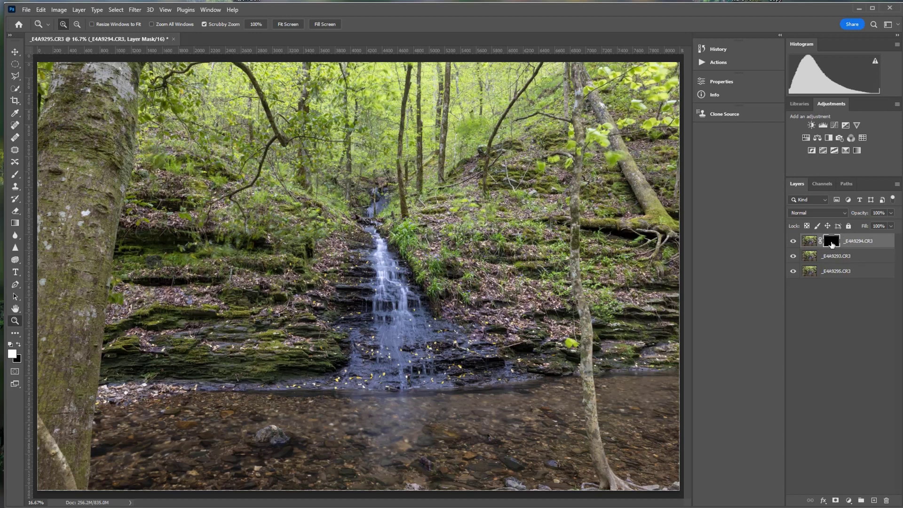
left_click(808, 242)
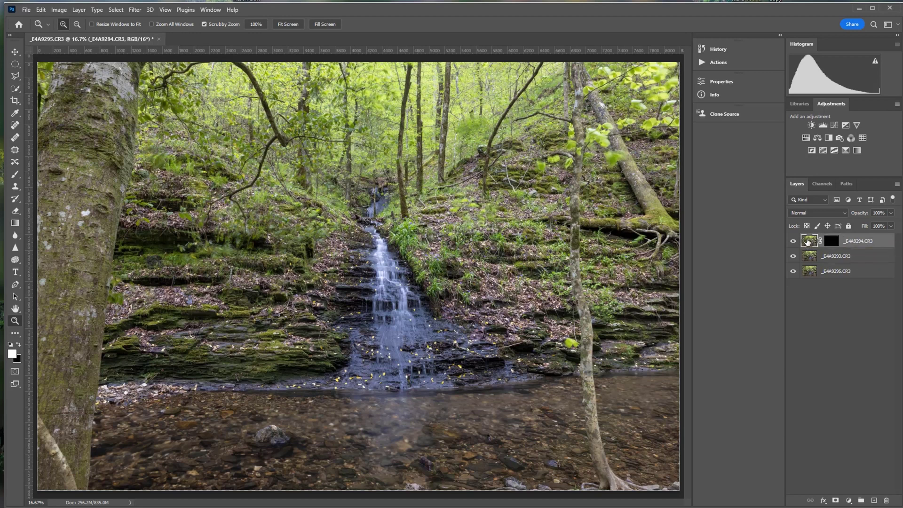
left_click(832, 242)
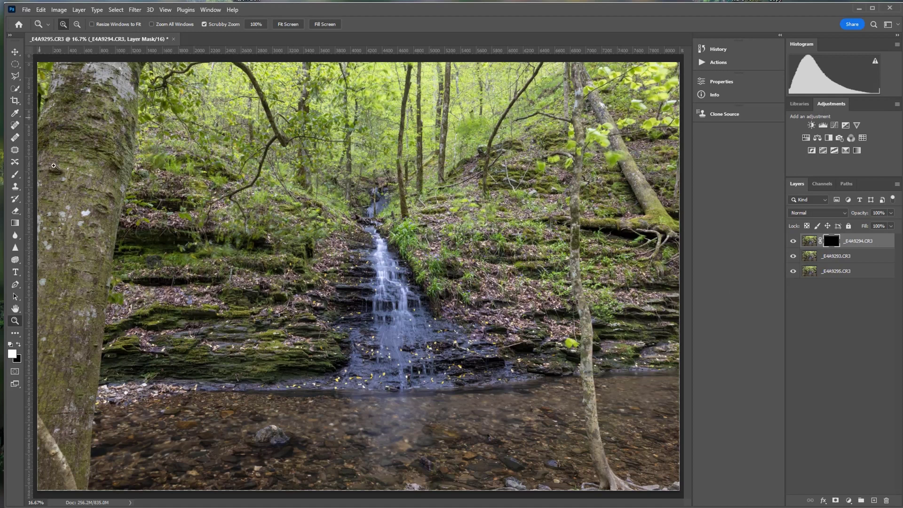
Paint over the large foreground trunk in white on the _E4A9294.CR3 mask with a soft brush of size 480
left_click(12, 354)
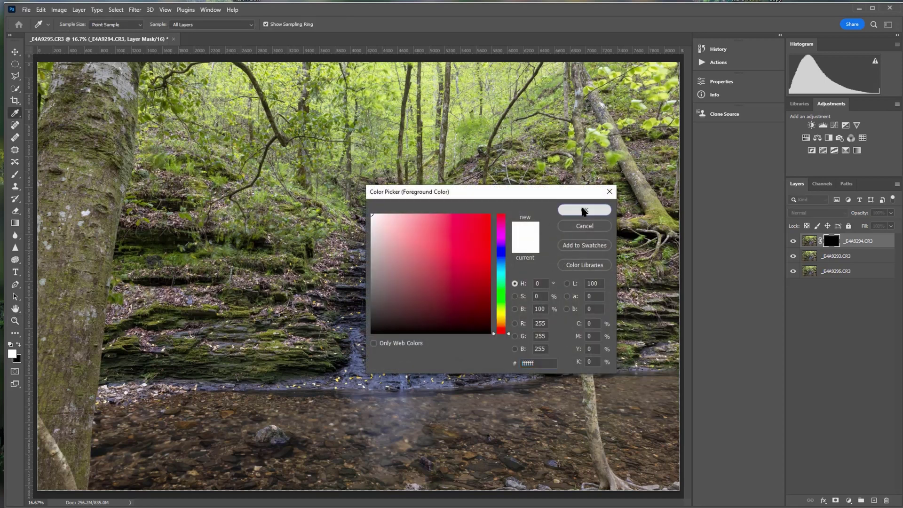
left_click(585, 209)
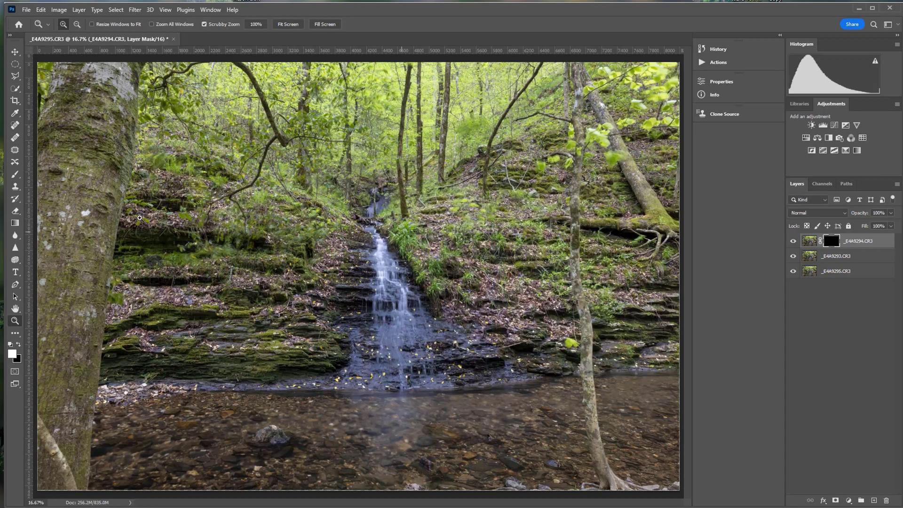
left_click(17, 173)
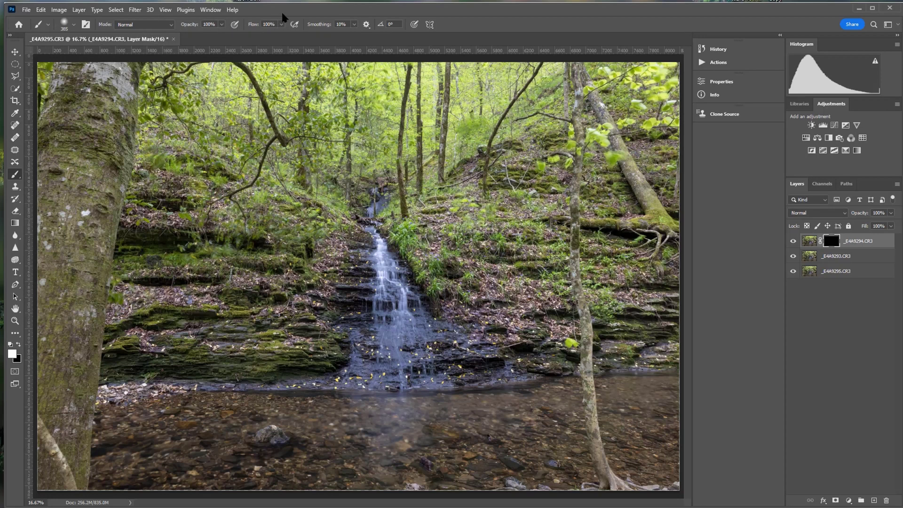
key("bracketright")
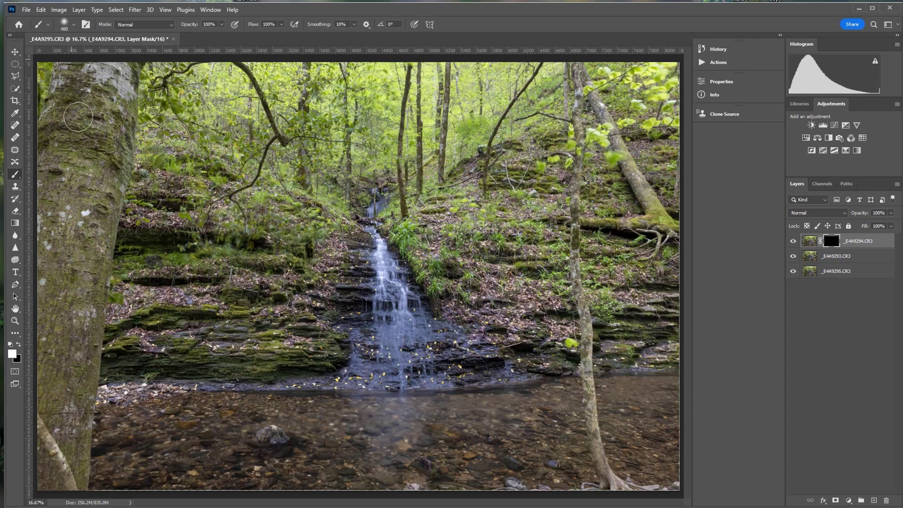
Display the _E4A9294.CR3 mask alone, fill the missed spots inside the trunk area with white, and return to the image
left_click(830, 241, "alt")
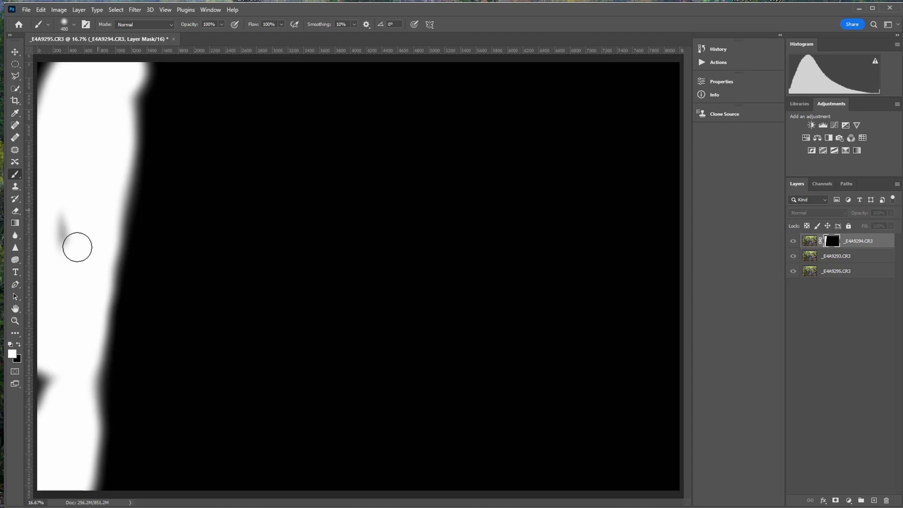
mouse_move(67, 213)
left_mouse_down()
mouse_move(55, 319)
mouse_move(58, 418)
mouse_move(44, 346)
mouse_move(61, 414)
mouse_move(98, 376)
left_mouse_up()
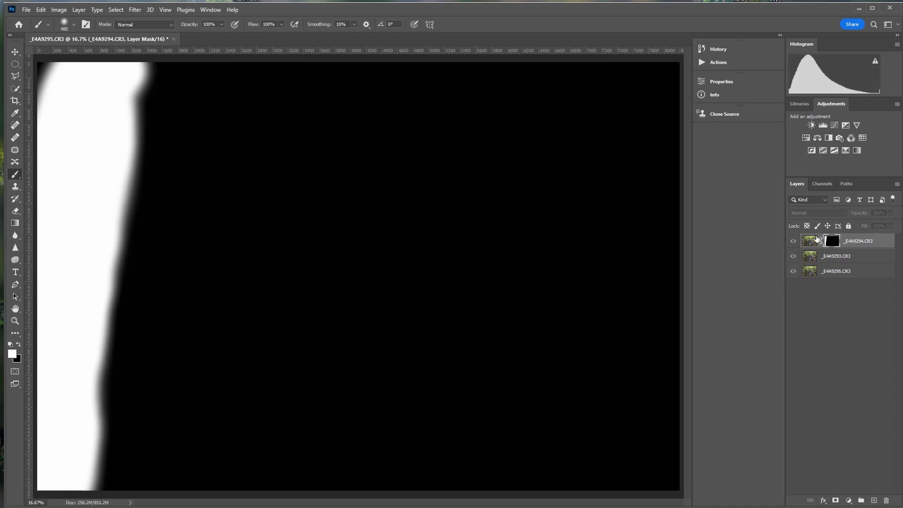
left_click(810, 240)
left_click(829, 243)
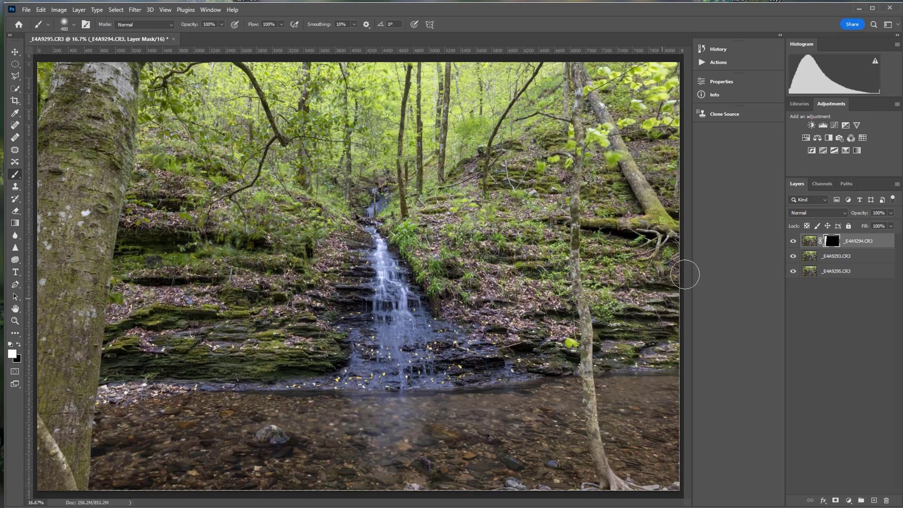
Select _E4A9293.CR3 and toggle its visibility to compare the waterfall's smoothness with the layer below
left_click(855, 263)
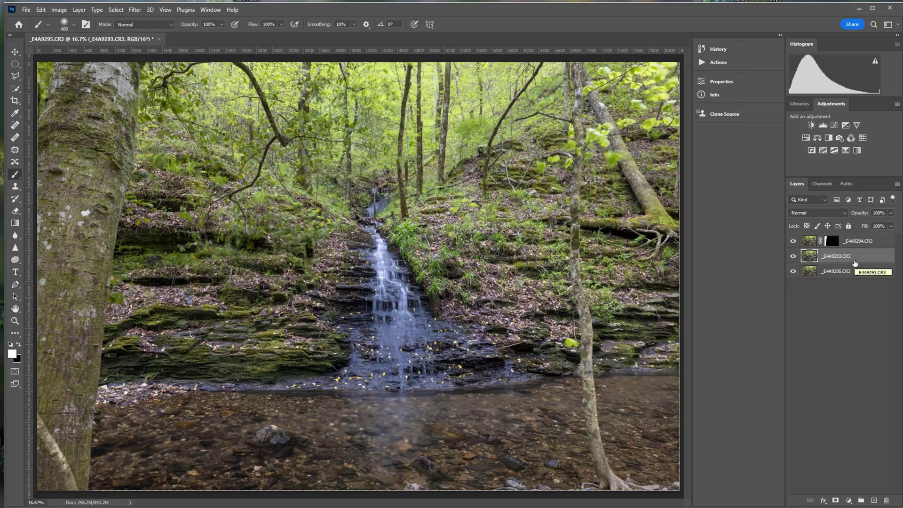
left_click(793, 259)
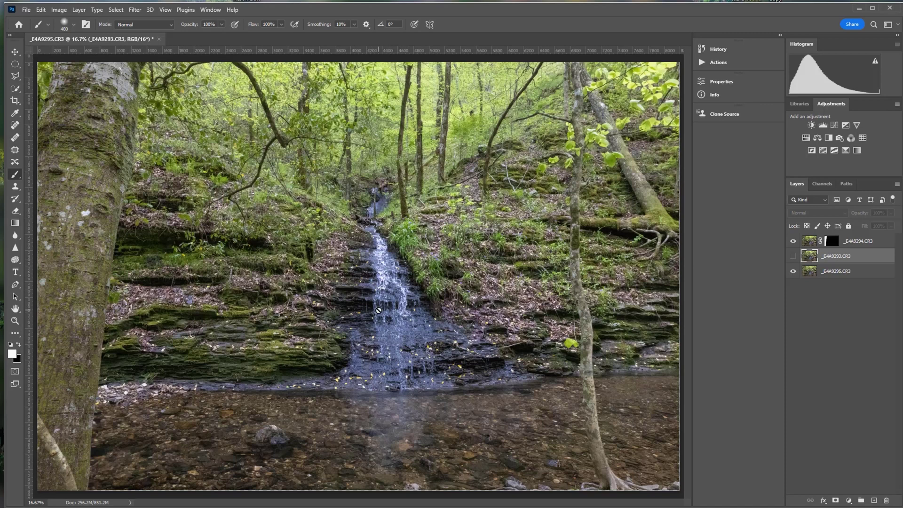
left_click(793, 257)
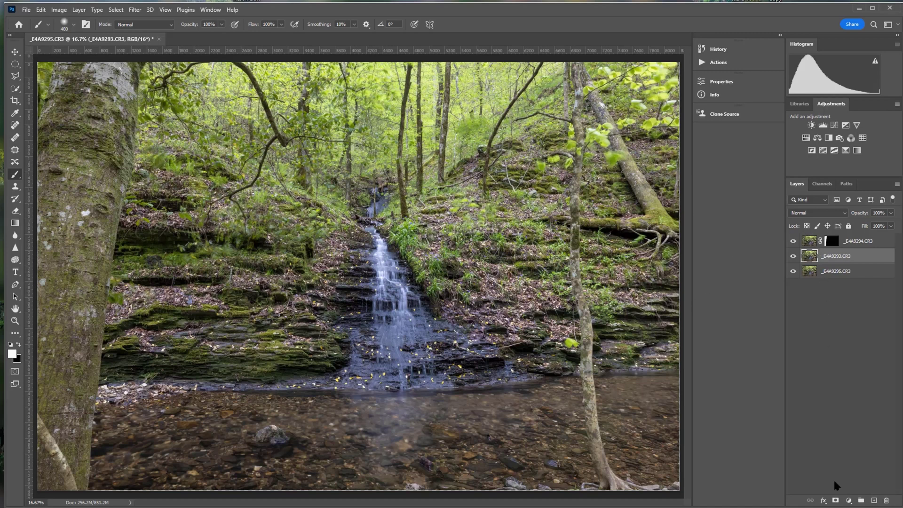
Add a black layer mask to _E4A9293.CR3 and paint the waterfall and the rocks at its base in white
left_click(835, 501)
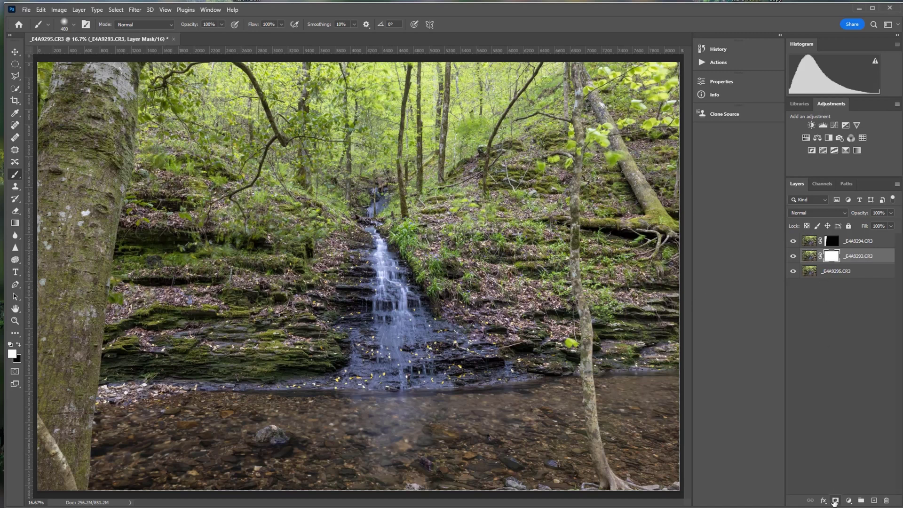
key("ctrl+i")
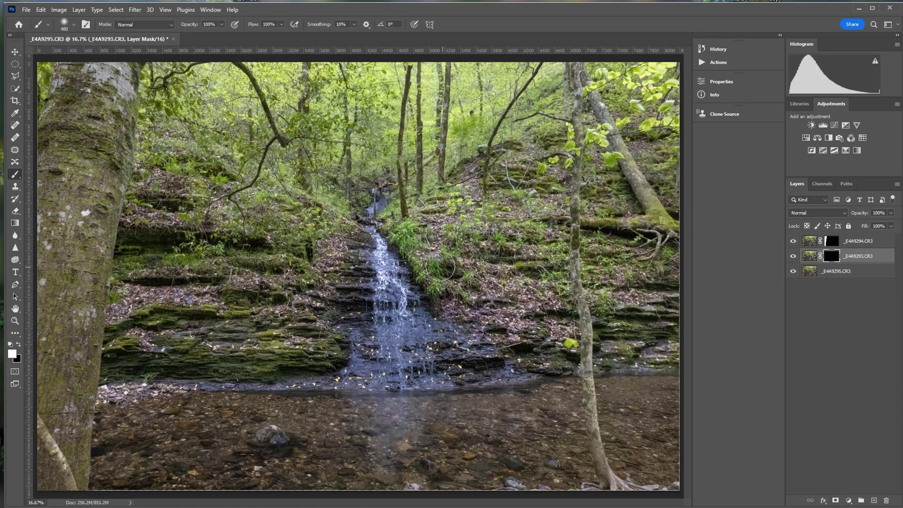
mouse_move(374, 197)
left_mouse_down()
mouse_move(373, 258)
mouse_move(383, 256)
mouse_move(378, 241)
mouse_move(402, 296)
mouse_move(379, 260)
mouse_move(368, 266)
mouse_move(366, 299)
mouse_move(361, 260)
mouse_move(354, 313)
mouse_move(358, 282)
mouse_move(389, 313)
mouse_move(397, 279)
mouse_move(423, 339)
mouse_move(396, 281)
mouse_move(400, 308)
mouse_move(390, 333)
mouse_move(368, 271)
mouse_move(360, 313)
mouse_move(357, 304)
mouse_move(361, 339)
mouse_move(343, 378)
mouse_move(281, 385)
mouse_move(512, 371)
mouse_move(375, 376)
mouse_move(503, 362)
mouse_move(345, 371)
mouse_move(427, 371)
mouse_move(465, 357)
mouse_move(369, 353)
mouse_move(450, 351)
mouse_move(361, 334)
mouse_move(437, 331)
mouse_move(343, 318)
mouse_move(412, 314)
mouse_move(343, 308)
mouse_move(417, 302)
mouse_move(355, 293)
mouse_move(416, 290)
mouse_move(357, 282)
mouse_move(394, 273)
mouse_move(371, 261)
mouse_move(371, 199)
left_mouse_up()
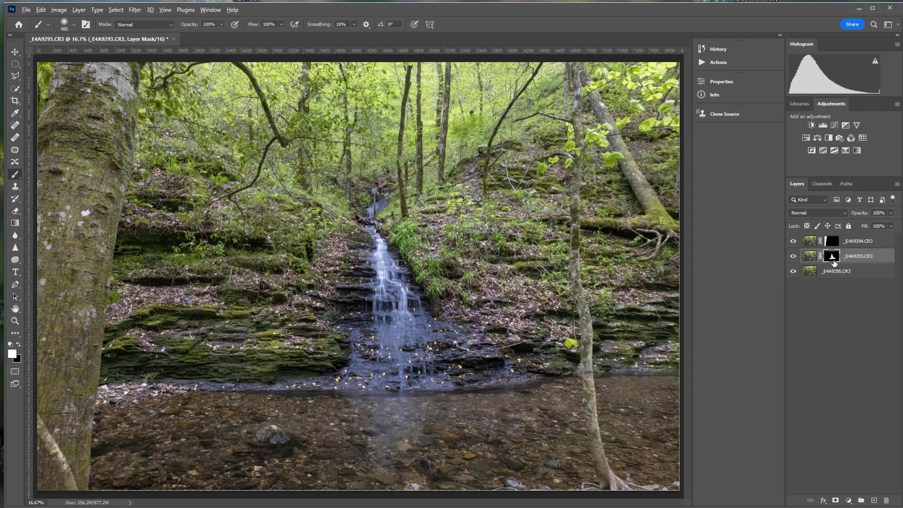
Display the _E4A9293.CR3 mask alone, touch up the waterfall area's lower edge with white, and return to the image
left_click(833, 260, "alt")
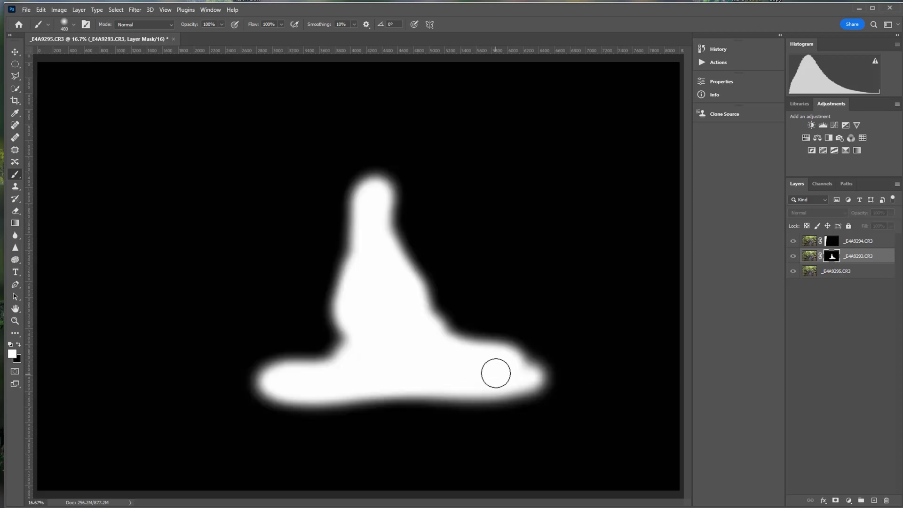
mouse_move(365, 355)
left_mouse_down()
mouse_move(353, 327)
mouse_move(372, 352)
left_mouse_up()
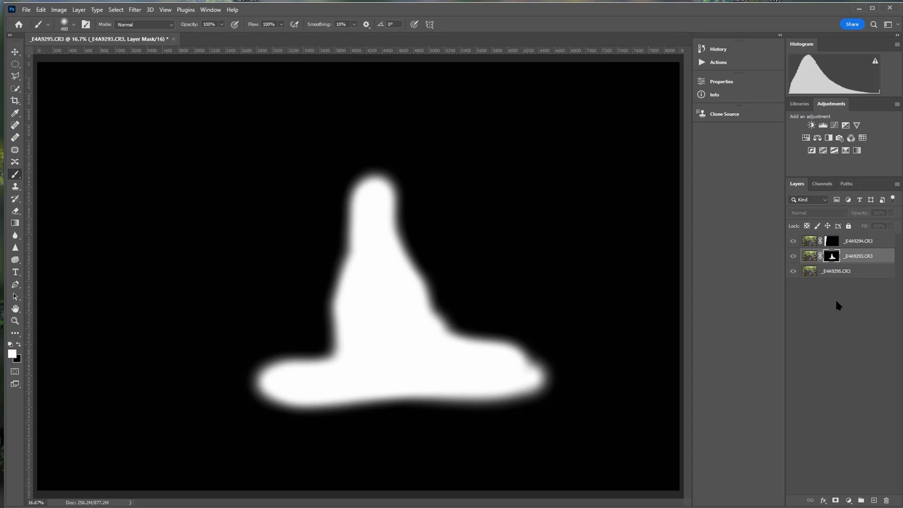
left_click(809, 260)
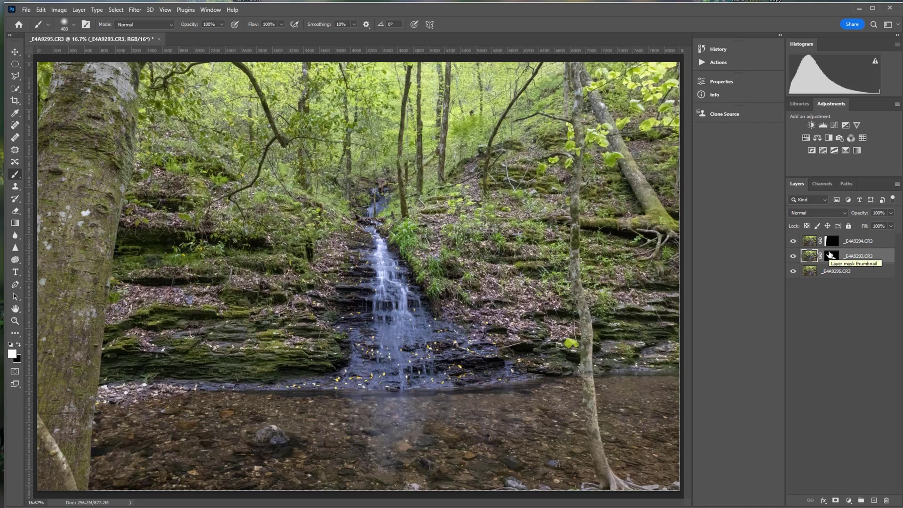
left_click(830, 255)
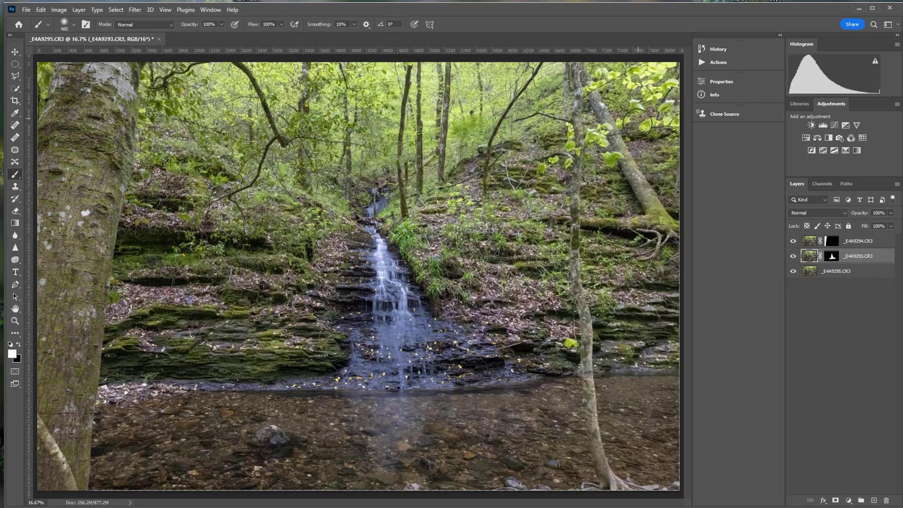
left_click(835, 276)
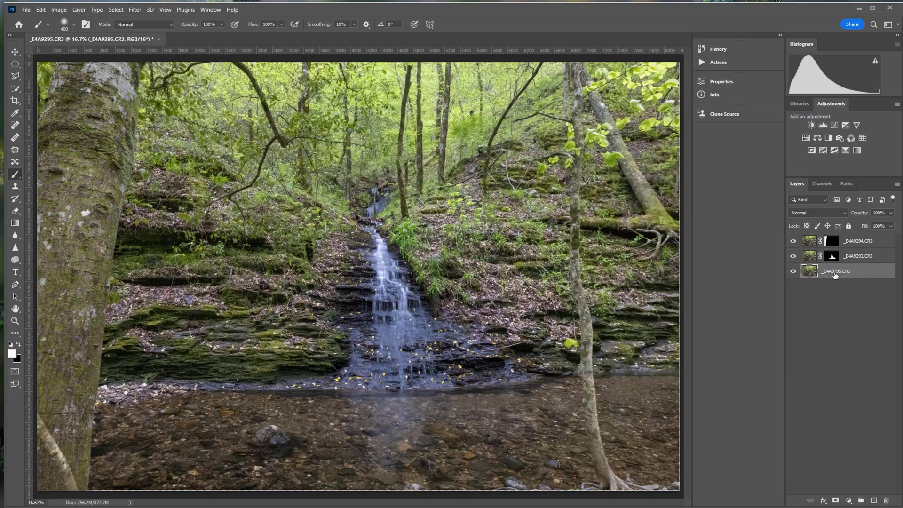
left_click(851, 260)
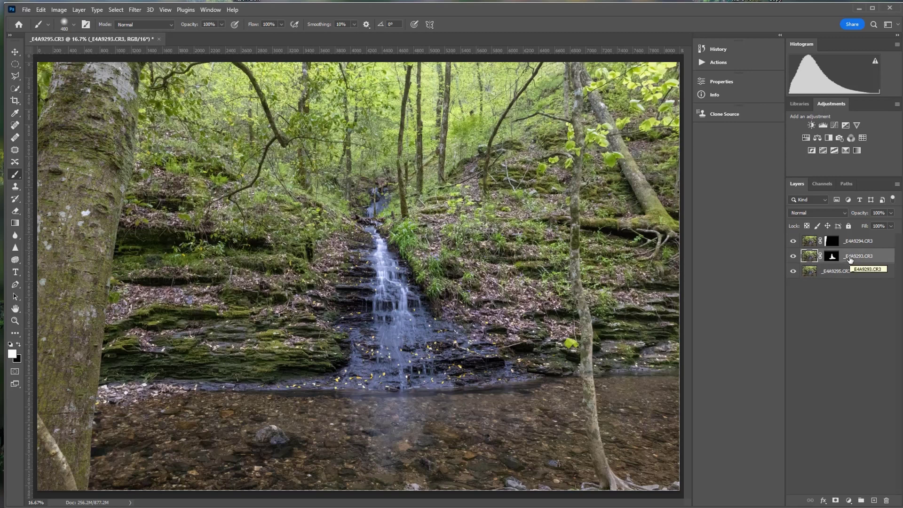
left_click(861, 242)
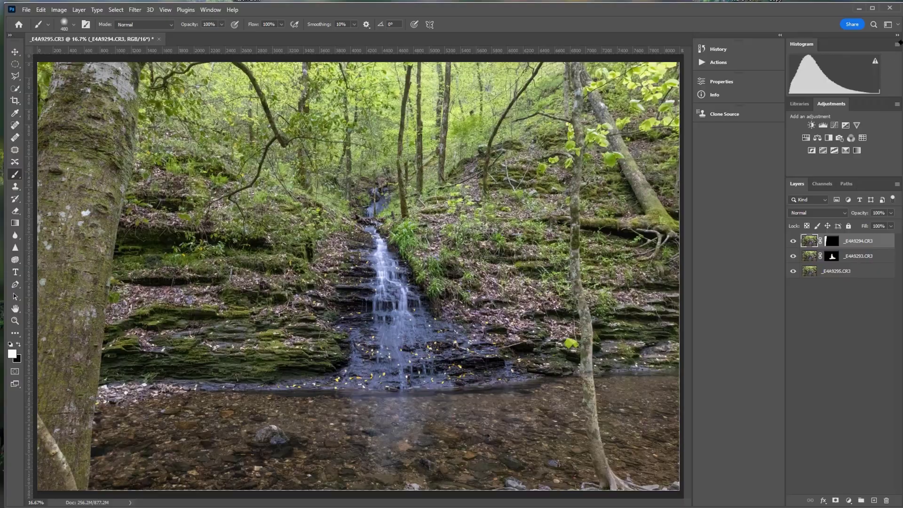
Close Photoshop, saving the changes to the blended document, and switch to Lightroom Classic
left_click(890, 8)
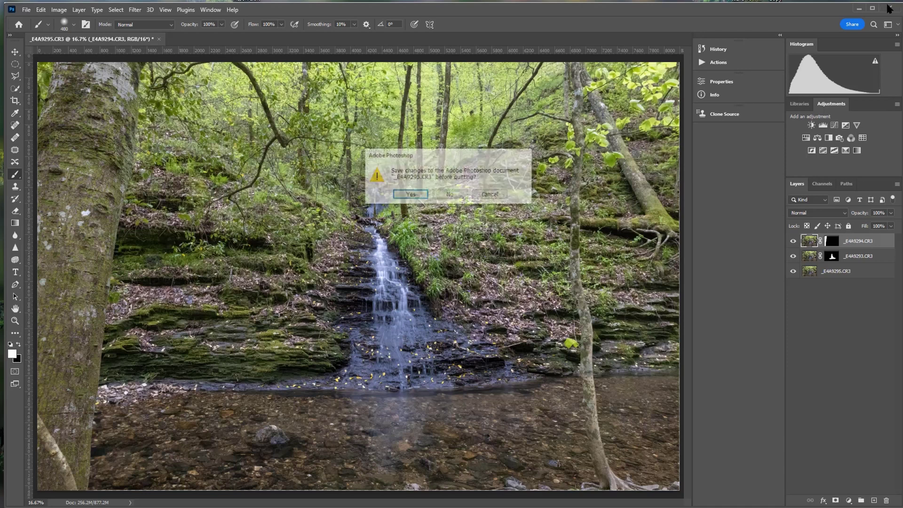
left_click(412, 194)
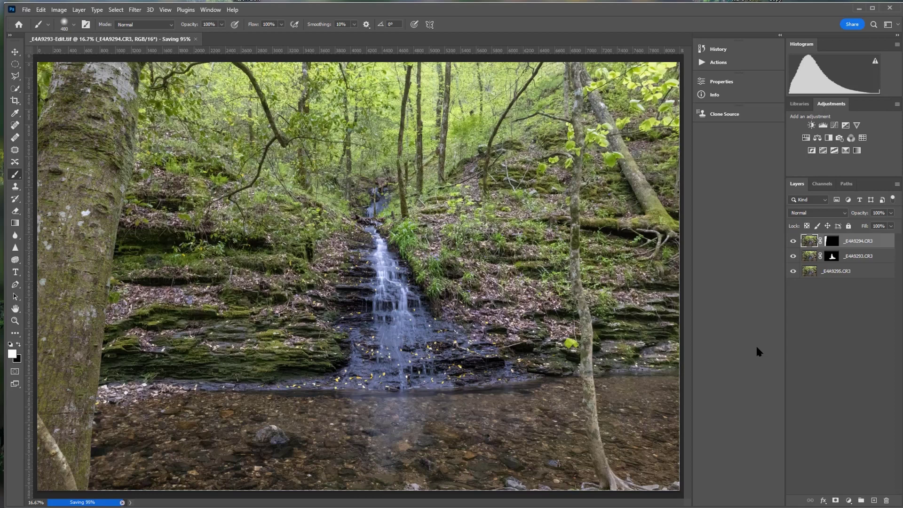
key("alt+Tab")
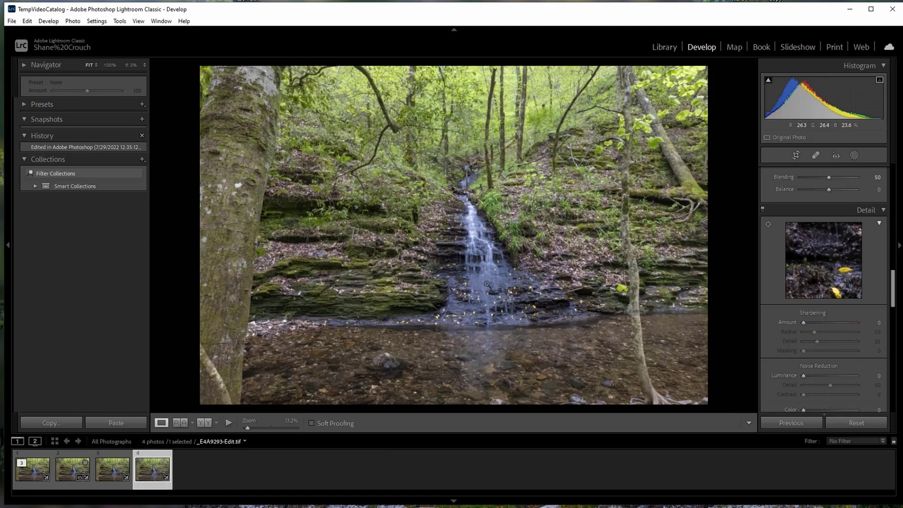
Inspect _E4A9293-Edit.tif at 100% around the trunk edge, hillside branches, waterfall and the leaves beside the thin tree
left_click(262, 146)
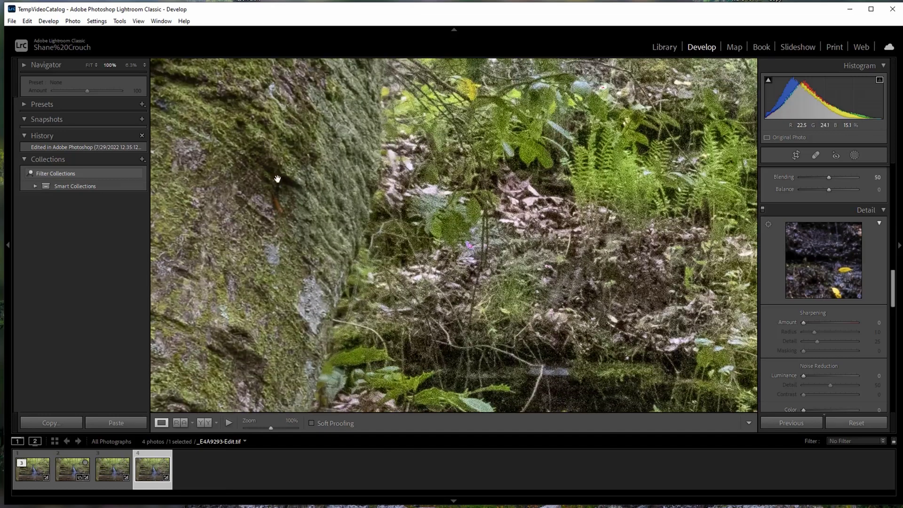
left_click_drag(671, 275, 329, 233)
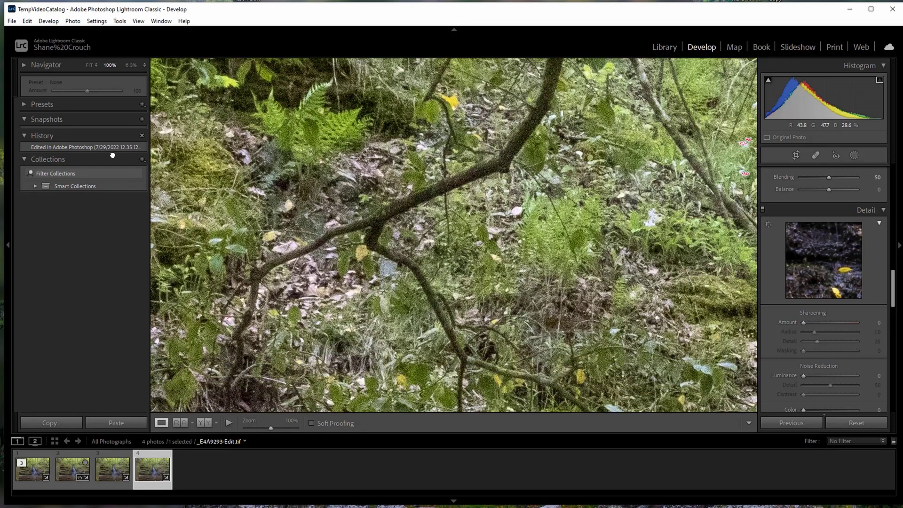
key("alt")
left_click(387, 246)
left_click(538, 238)
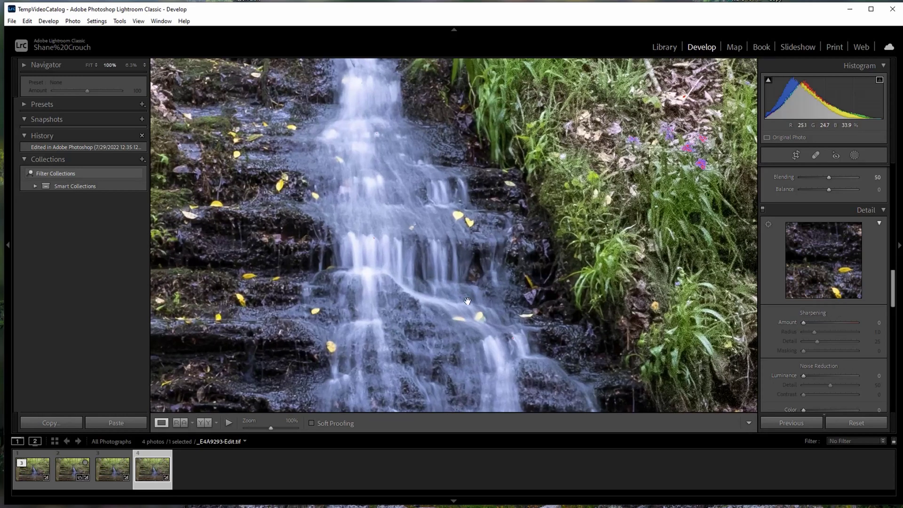
left_click(450, 262)
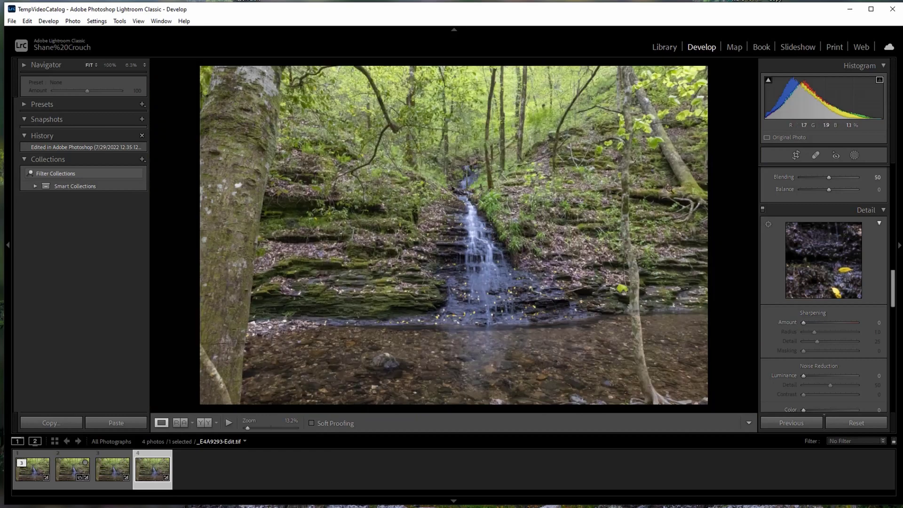
left_click(663, 132)
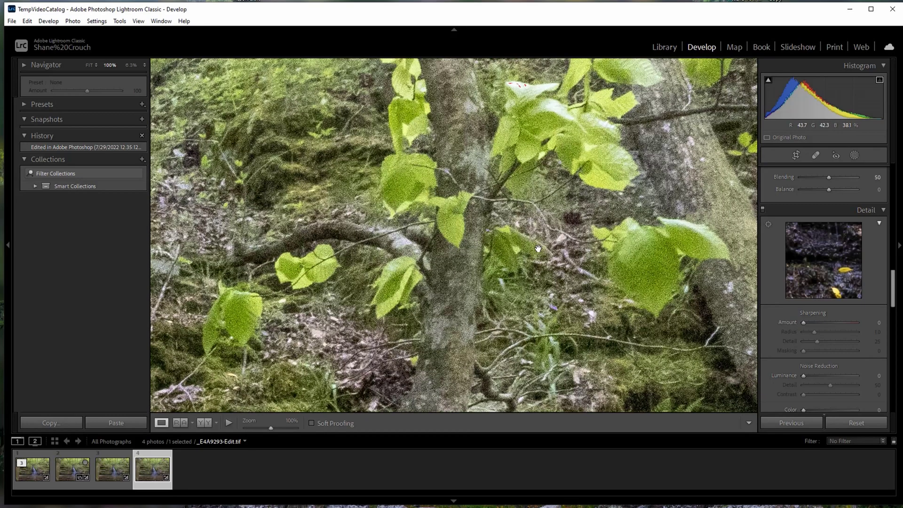